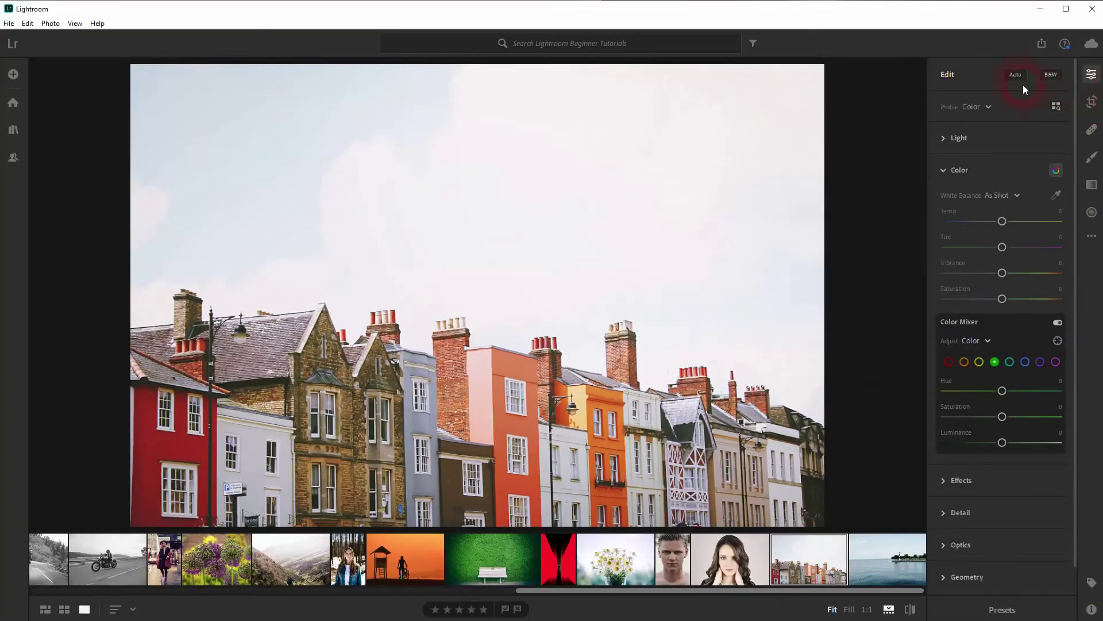
Apply Auto tone to the street photo, comparing with and without it, and expand Light.
click(1014, 76)
click(962, 137)
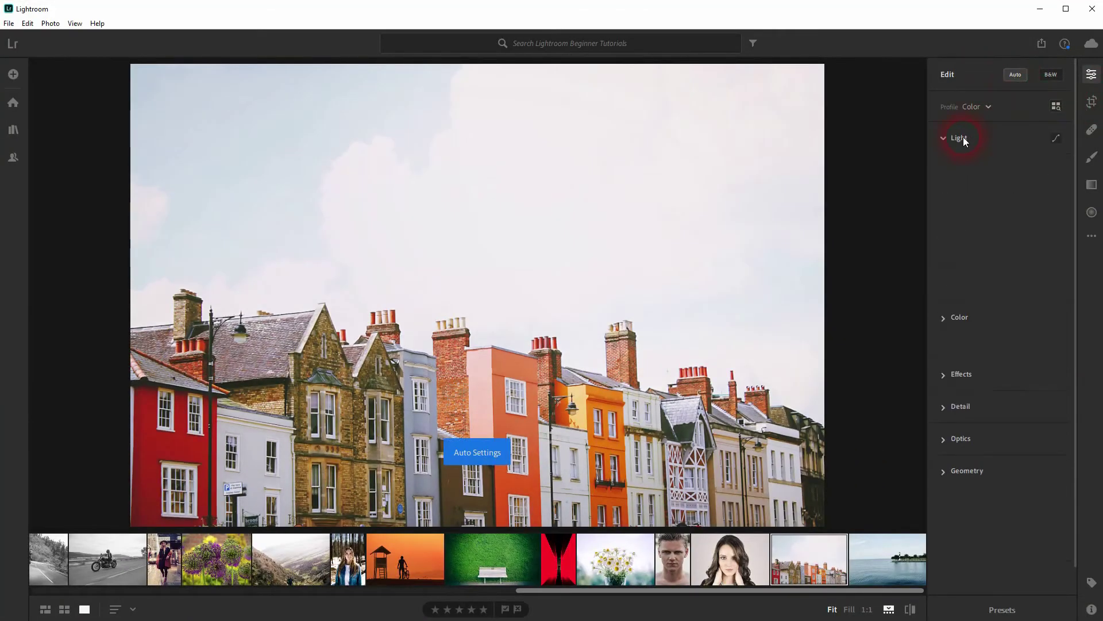
click(1017, 76)
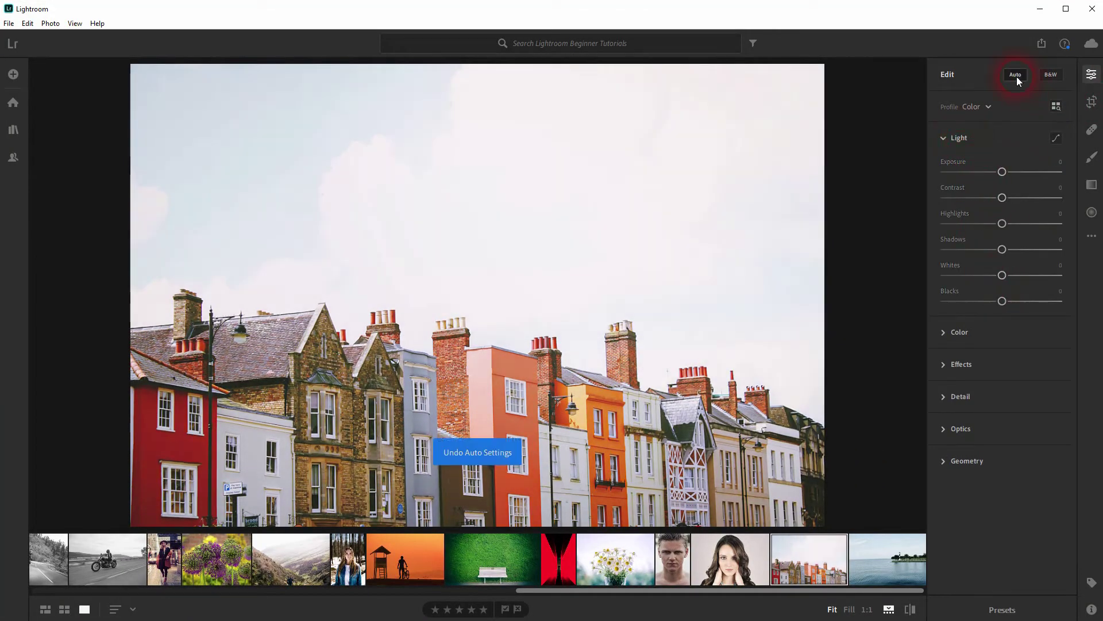
click(1016, 76)
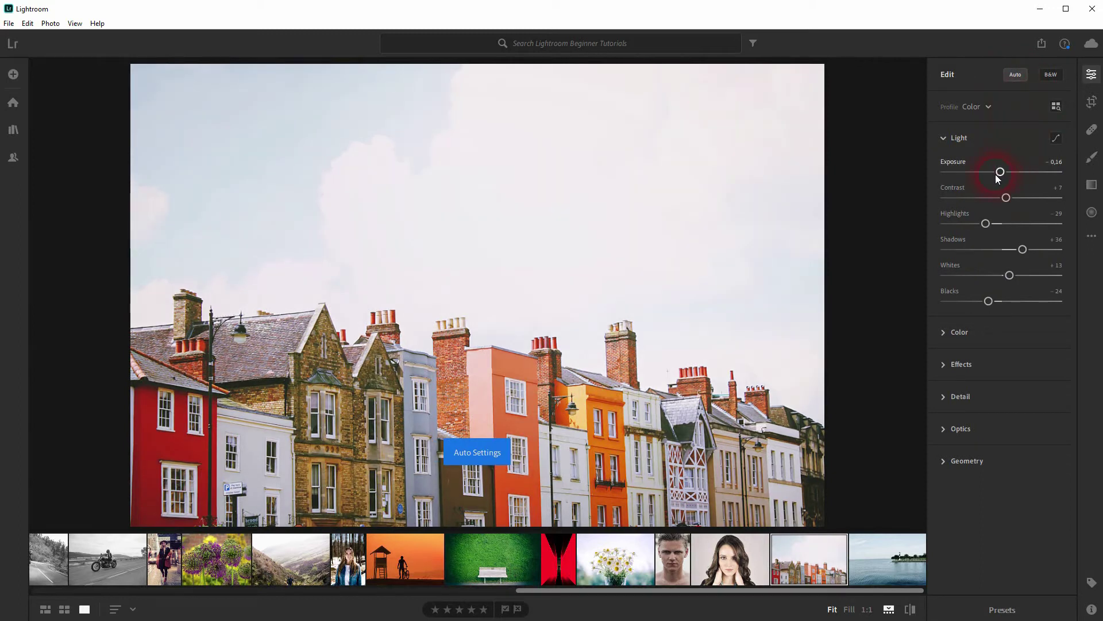
Refine Light: exposure near zero, contrast +17, shadows +31 and whites +19.
drag(1001, 172, 1002, 177)
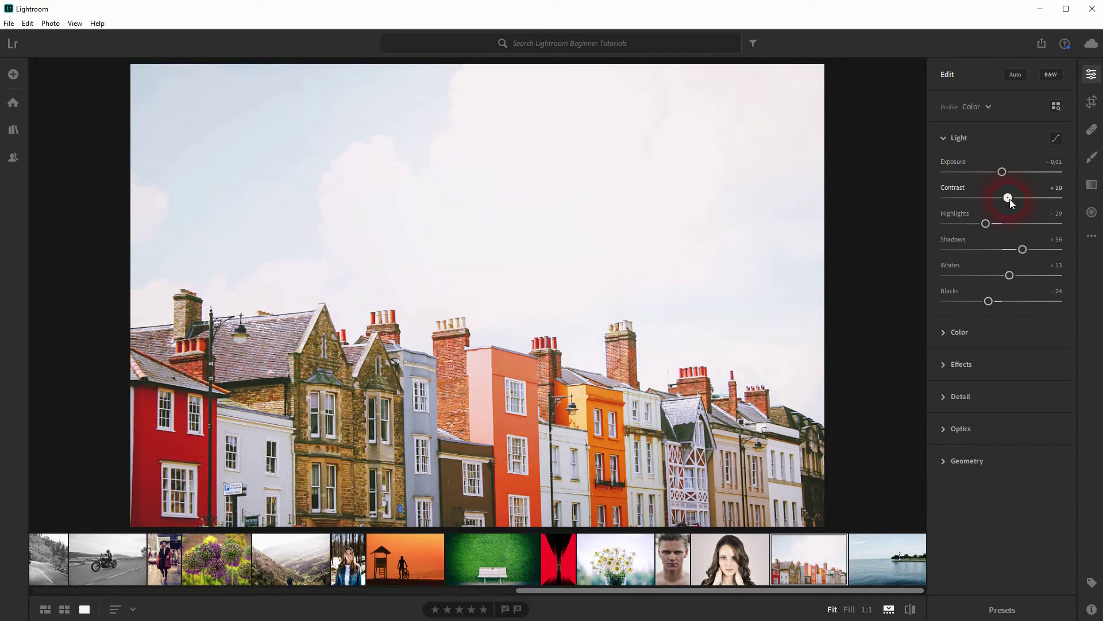
drag(1010, 199, 978, 224)
drag(1030, 249, 1019, 250)
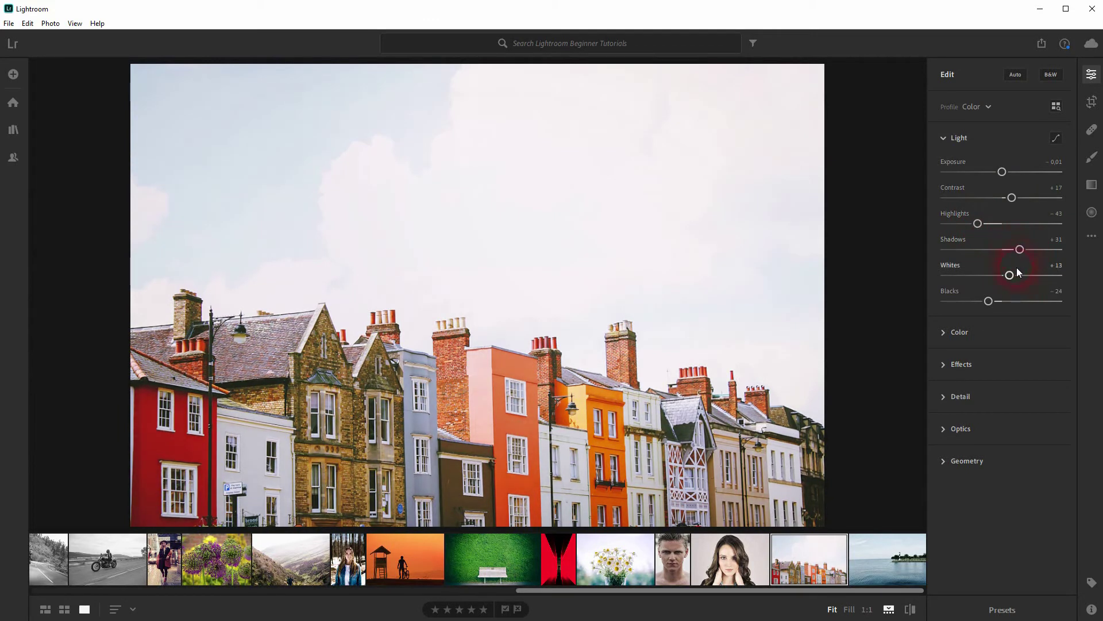
mouse_move(1010, 274)
mouse_down()
mouse_move(1024, 275)
mouse_move(998, 274)
mouse_move(1030, 274)
mouse_move(969, 299)
mouse_move(986, 301)
mouse_up()
In the Color panel, set the street photo's Vibrance +35 and Saturation +17.
click(965, 339)
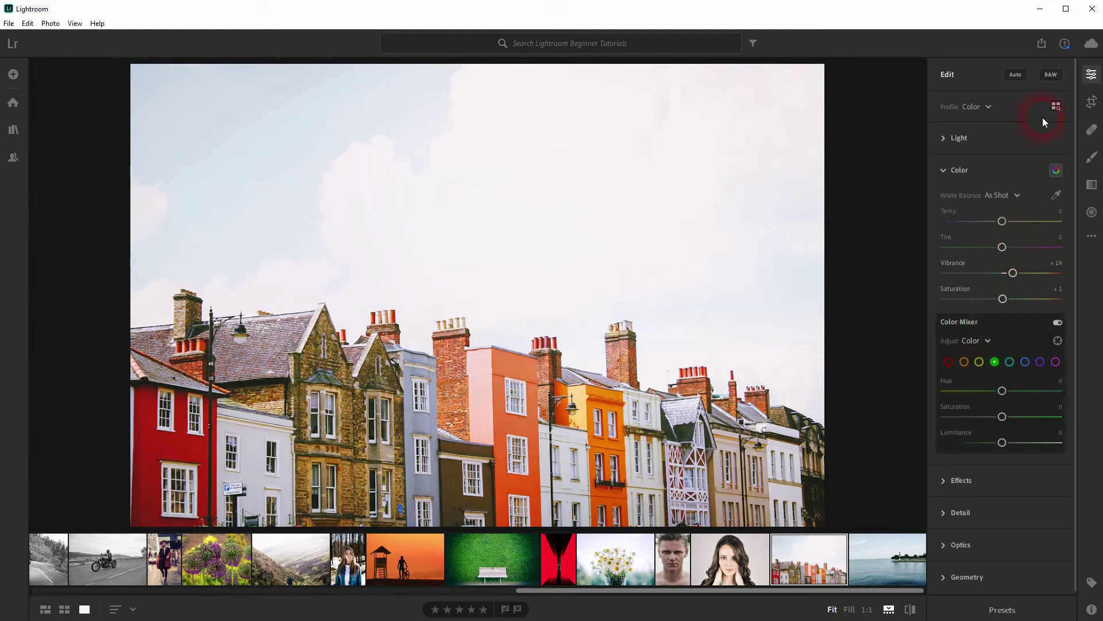
click(1005, 273)
click(1002, 299)
drag(1002, 300, 1077, 304)
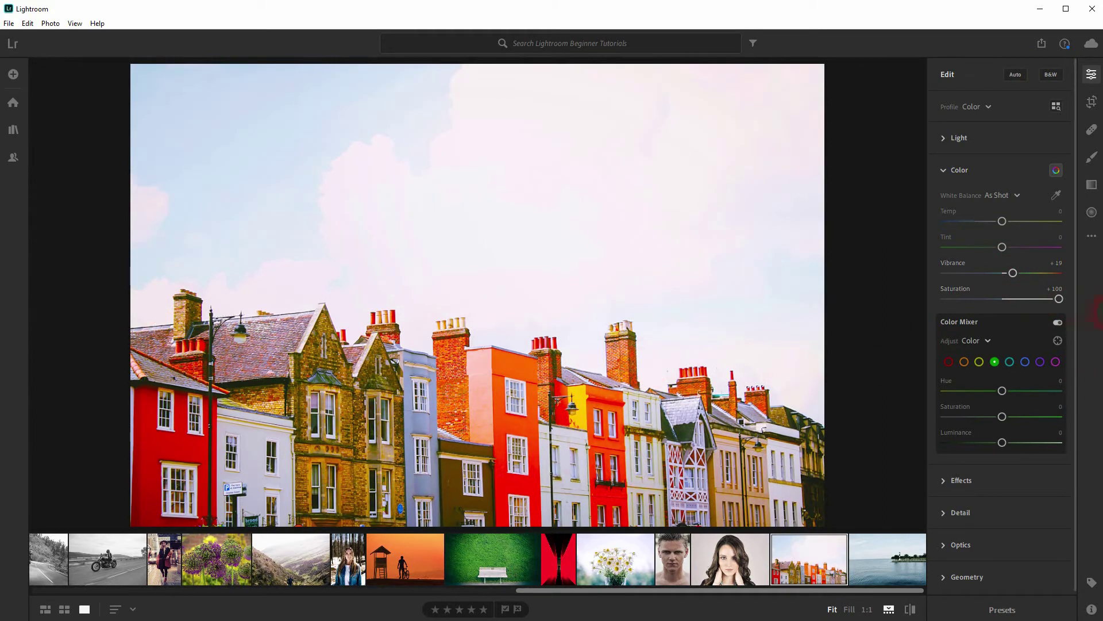
click(1060, 299)
mouse_move(1059, 300)
mouse_down()
mouse_move(937, 303)
mouse_move(1015, 302)
mouse_move(943, 273)
mouse_move(1011, 276)
mouse_up()
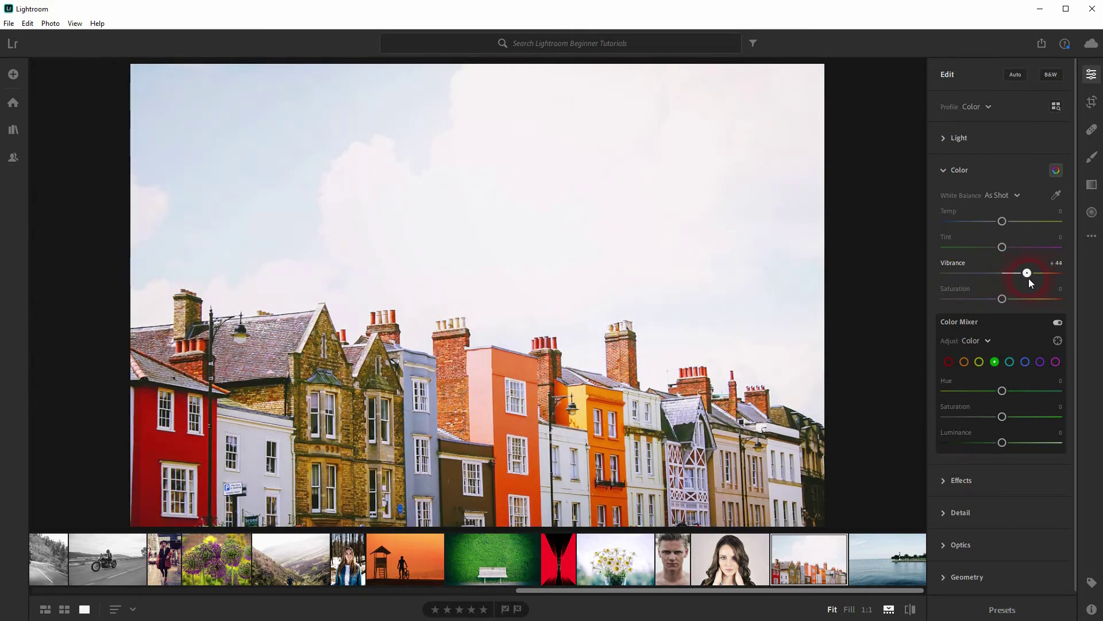
drag(1024, 278, 1012, 302)
Set the Color Mixer blue channel to hue -7, saturation +3 and luminance -29.
click(1058, 172)
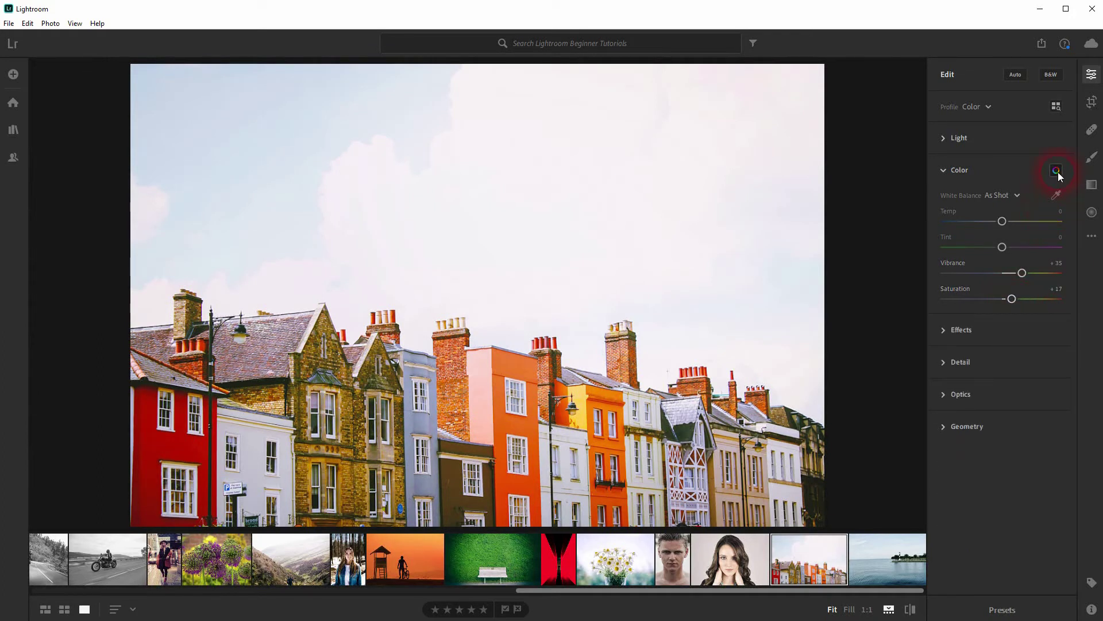
click(1057, 171)
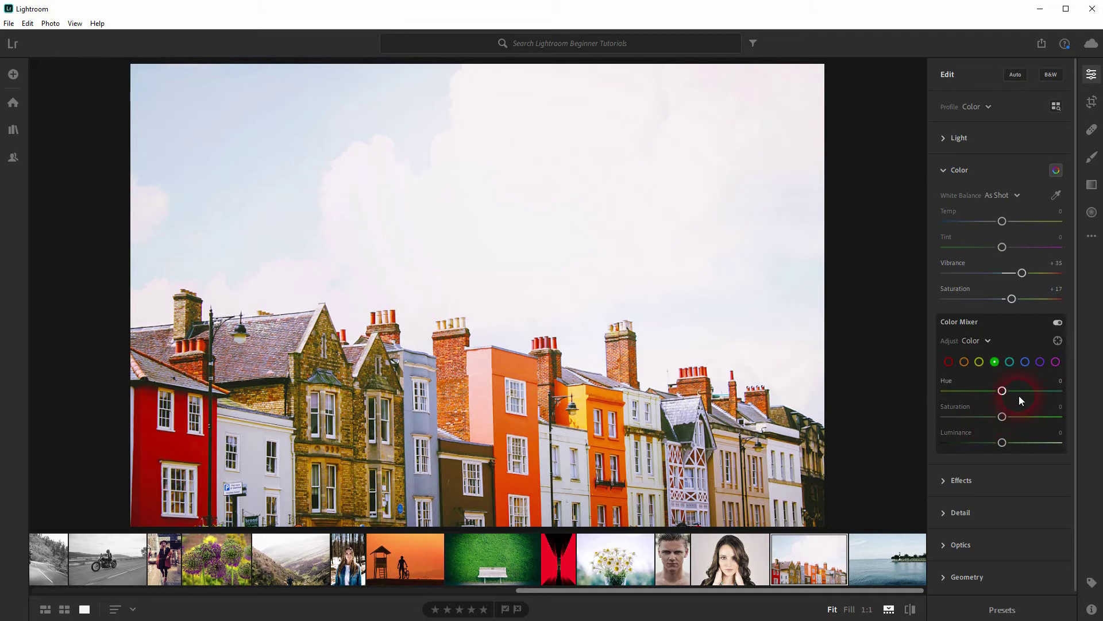
click(1025, 362)
drag(1001, 442, 939, 453)
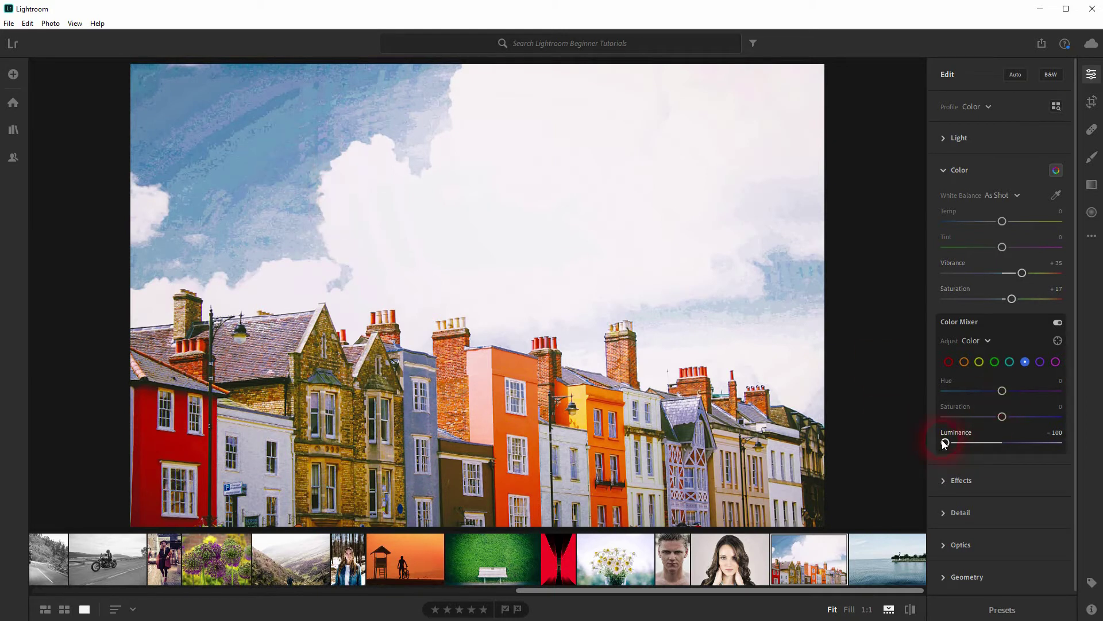
mouse_move(946, 443)
mouse_down()
mouse_move(1077, 446)
mouse_move(979, 449)
mouse_move(1000, 419)
mouse_move(974, 419)
mouse_move(1080, 420)
mouse_up()
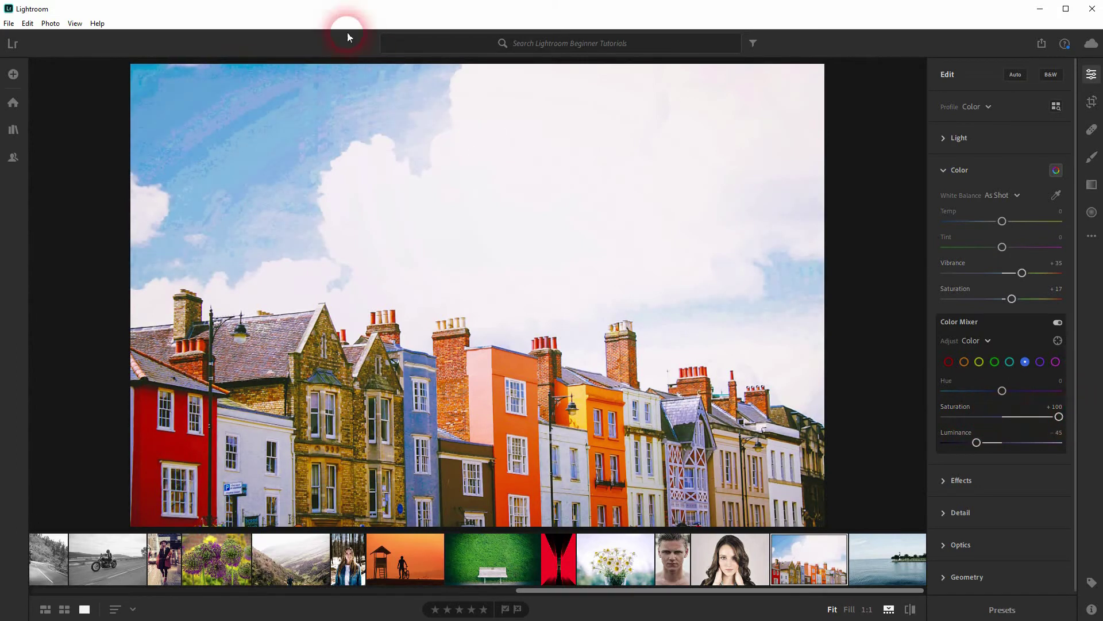
mouse_move(1060, 418)
mouse_down()
mouse_move(1003, 419)
mouse_move(985, 445)
mouse_up()
mouse_move(1001, 391)
mouse_down()
mouse_move(950, 398)
mouse_move(1031, 397)
mouse_move(999, 397)
mouse_up()
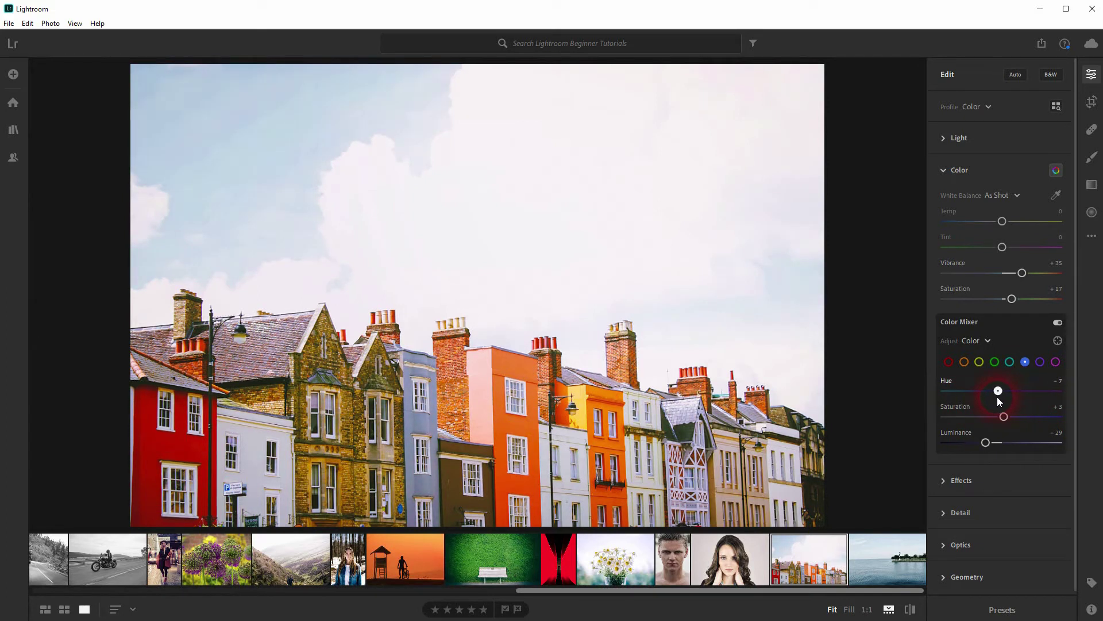
Set the Color Mixer aqua channel to hue +53, saturation -30 and luminance -49.
click(1009, 361)
click(1005, 445)
drag(1008, 446, 962, 447)
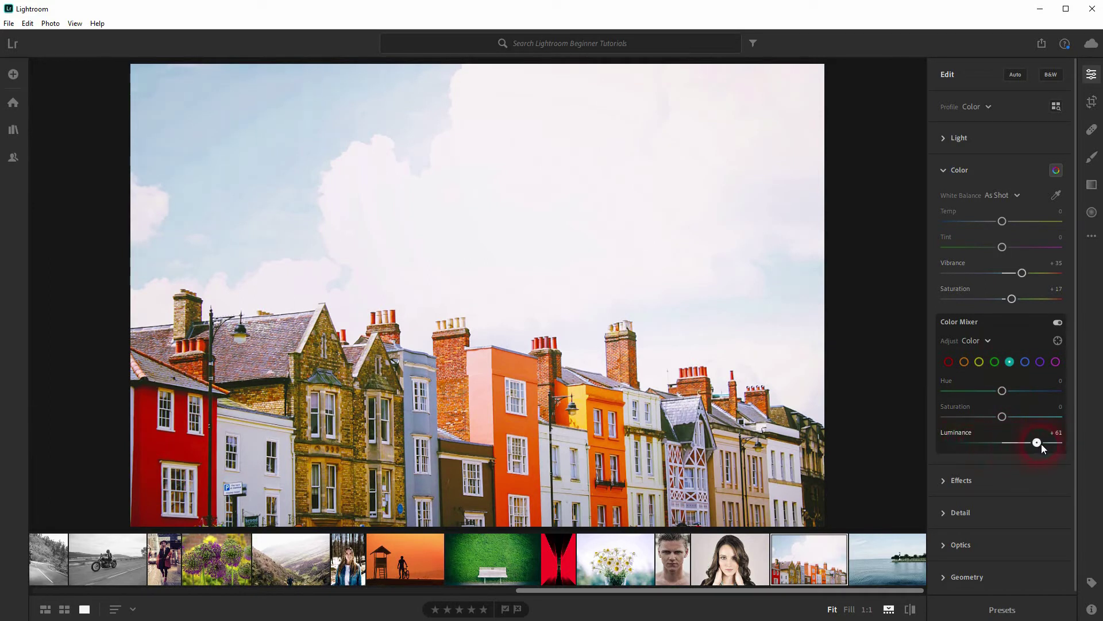
mouse_move(1042, 445)
mouse_down()
mouse_move(975, 444)
mouse_move(988, 419)
mouse_move(1018, 419)
mouse_move(988, 419)
mouse_move(1023, 394)
mouse_move(1052, 394)
mouse_move(963, 394)
mouse_move(1027, 398)
mouse_up()
click(1002, 417)
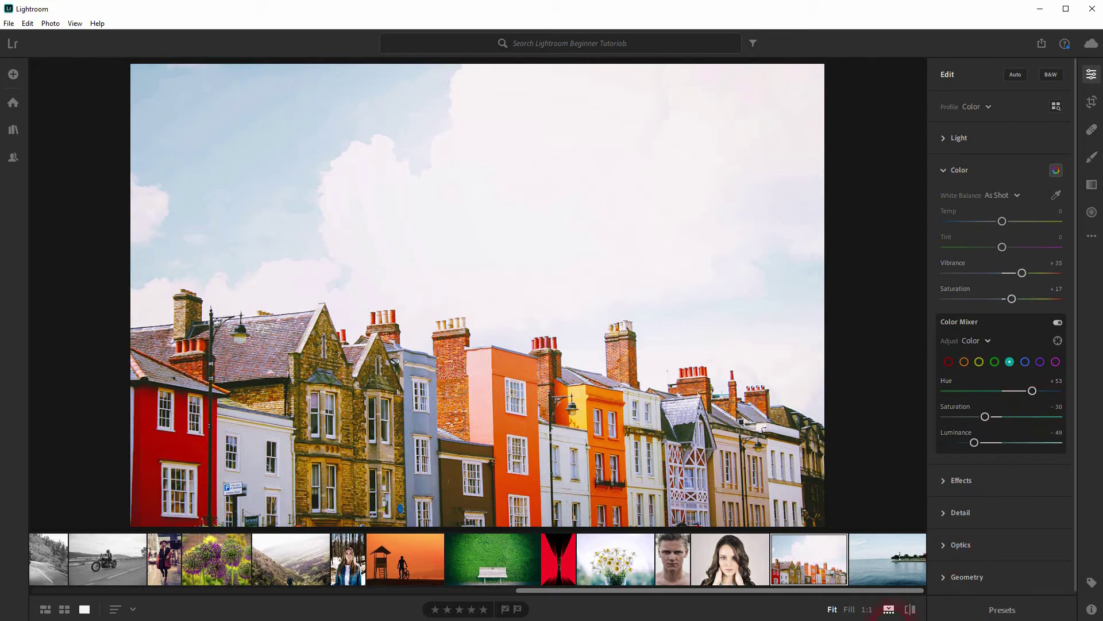
Toggle the before/after view to compare the edit against the original.
click(911, 609)
click(911, 609)
click(911, 609)
Draw a linear gradient down the sky, raising its top edge and lifting its bottom toward the rooftops.
click(1094, 187)
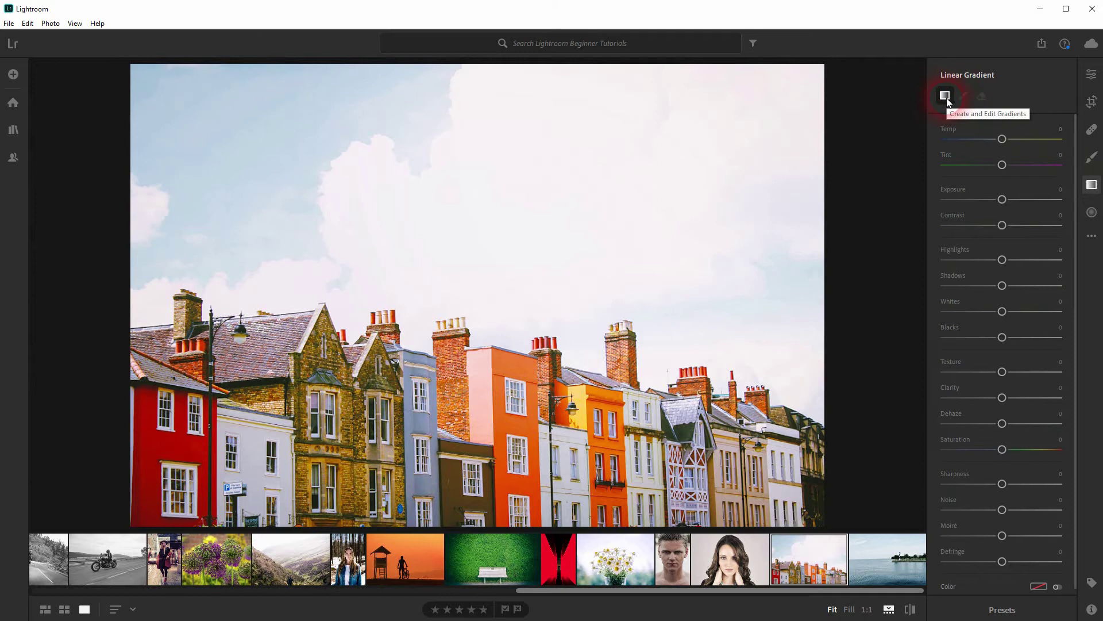
drag(494, 73, 449, 379)
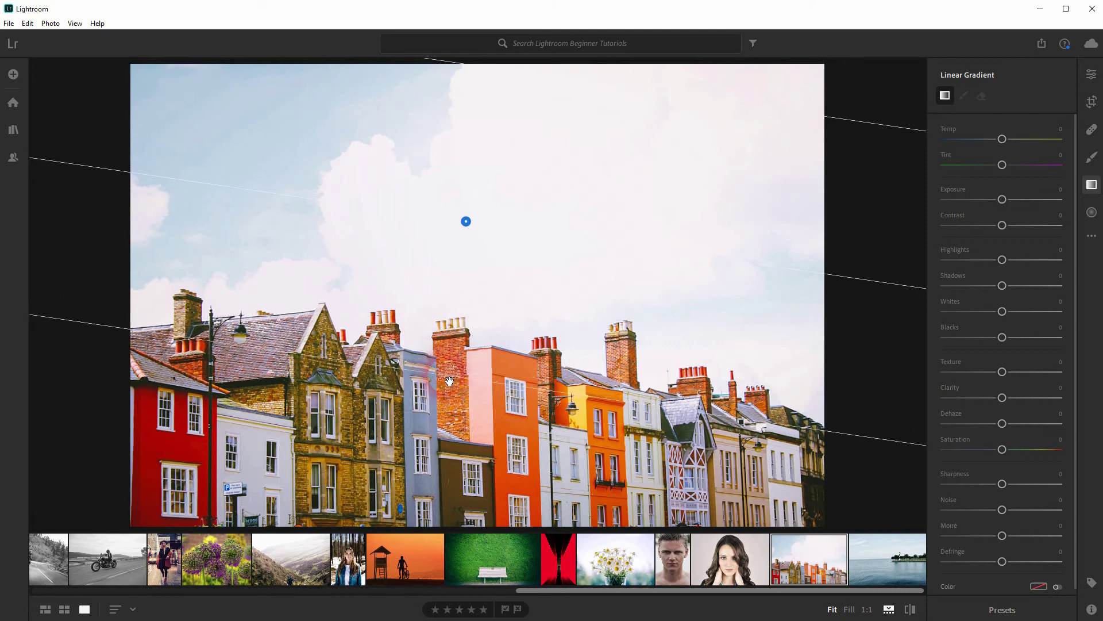
click(463, 216)
drag(591, 85, 848, 50)
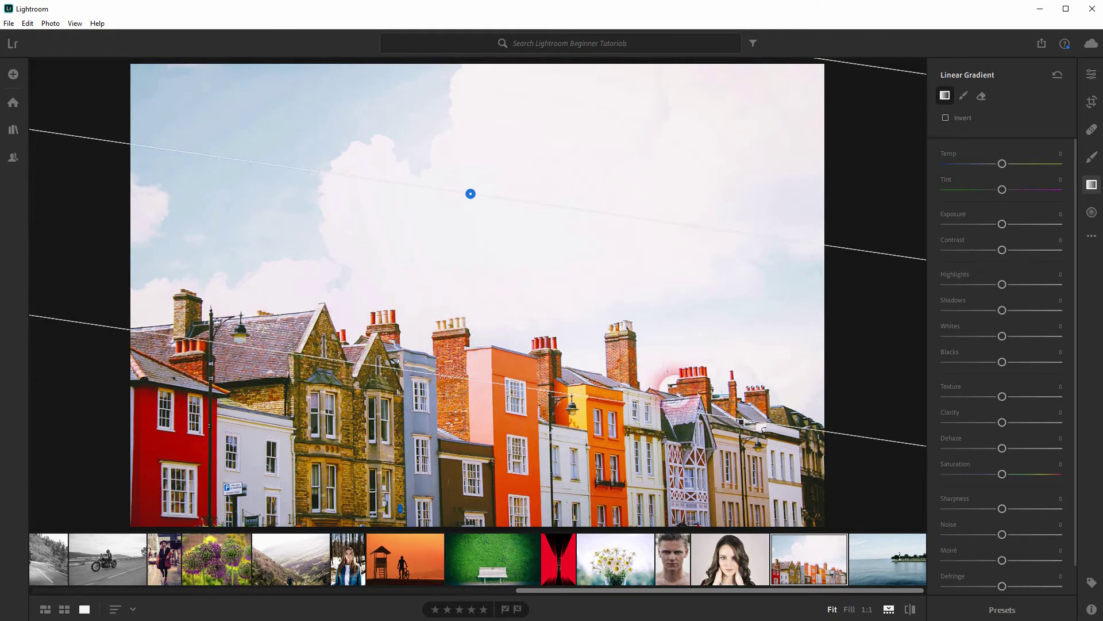
drag(529, 393, 534, 374)
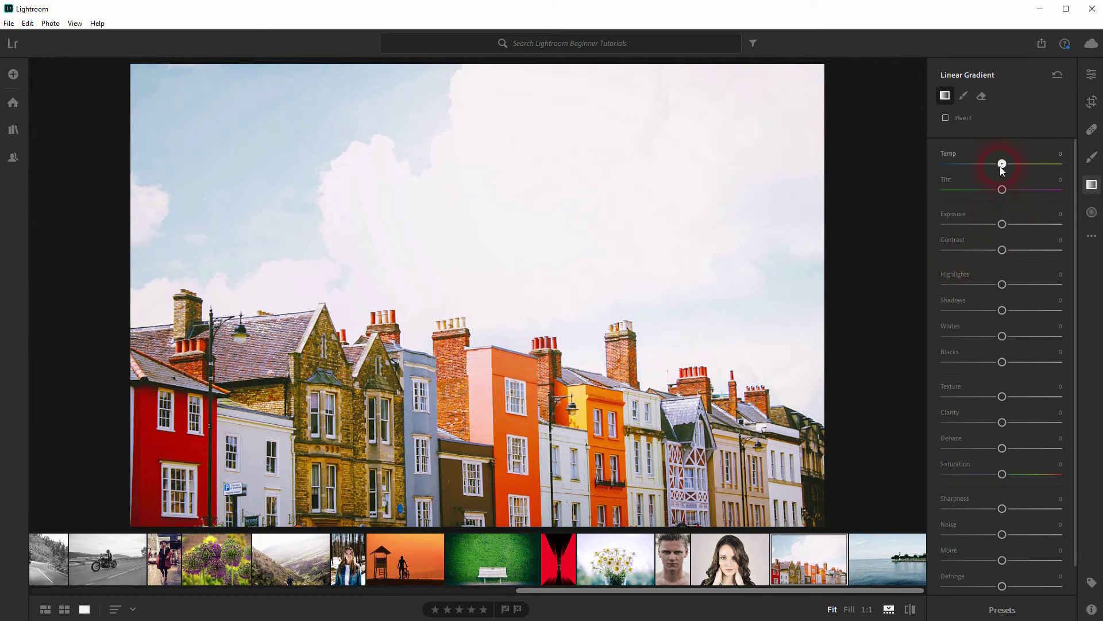
Give the gradient Temp -76, Tint +42, Exposure +0.44, Contrast +54, Highlights +34, Whites +14.
drag(1002, 166, 930, 168)
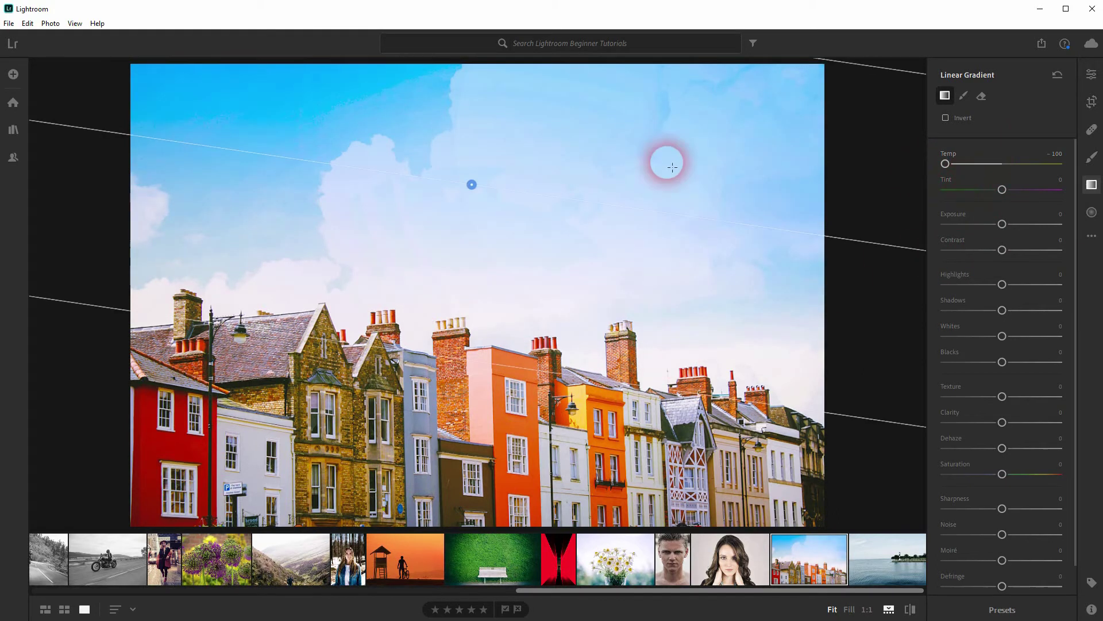
mouse_move(945, 163)
mouse_down()
mouse_move(1059, 164)
mouse_move(960, 167)
mouse_move(950, 203)
mouse_move(1031, 204)
mouse_move(1020, 224)
mouse_move(991, 225)
mouse_move(1048, 251)
mouse_move(1035, 253)
mouse_move(1032, 286)
mouse_move(971, 285)
mouse_move(1021, 285)
mouse_up()
click(1004, 250)
click(1005, 283)
mouse_move(1002, 336)
mouse_down()
mouse_move(1026, 336)
mouse_move(979, 339)
mouse_move(1010, 337)
mouse_up()
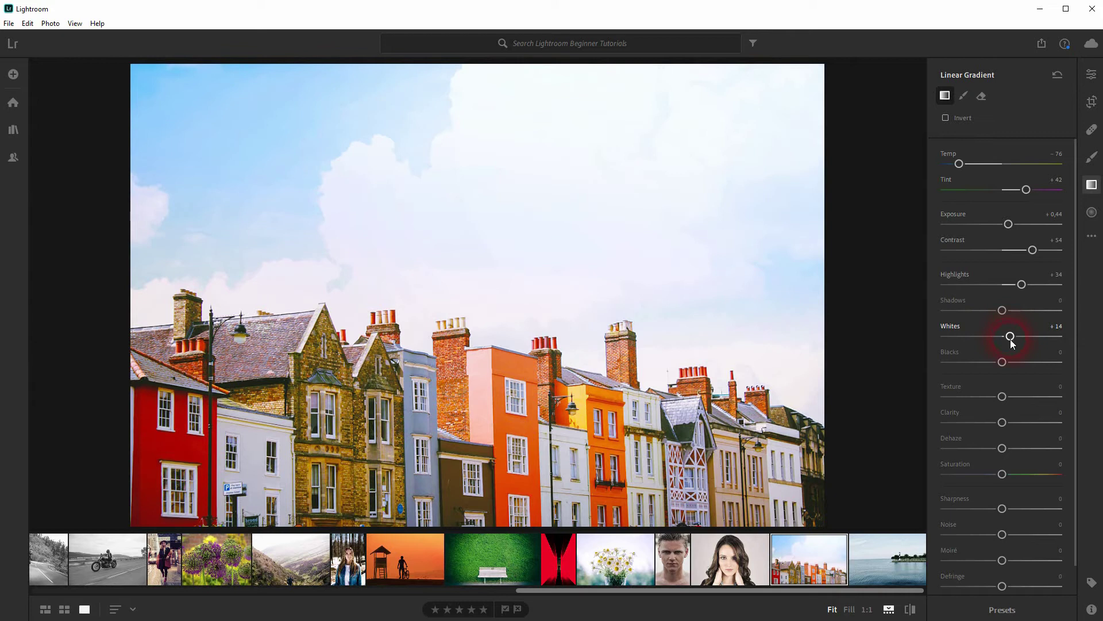
scroll(1011, 348, down, 1)
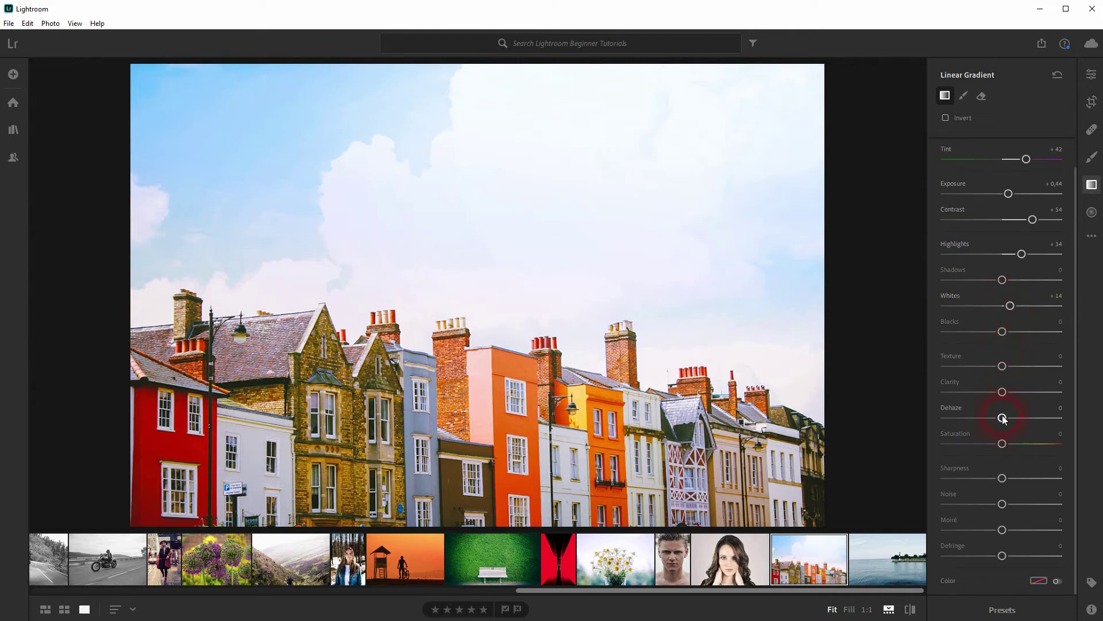
Set the gradient's Dehaze to -33 and compare the result with the original.
mouse_move(1003, 419)
mouse_down()
mouse_move(926, 420)
mouse_move(1056, 427)
mouse_move(986, 418)
mouse_up()
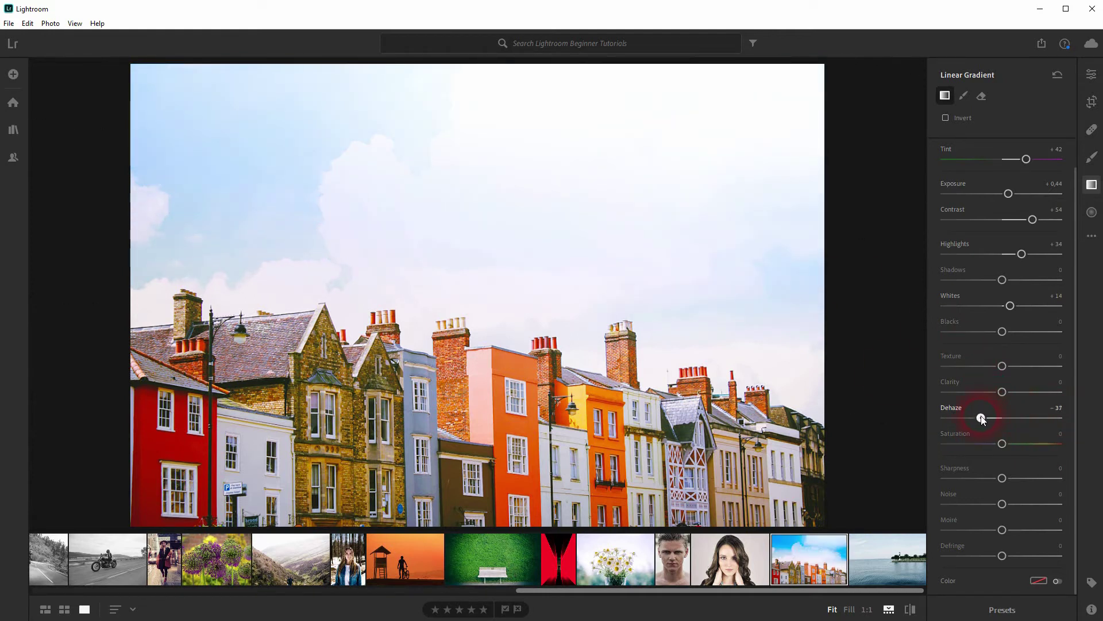
mouse_move(981, 418)
mouse_down()
mouse_move(986, 444)
mouse_move(1057, 452)
mouse_move(1008, 455)
mouse_move(1032, 459)
mouse_up()
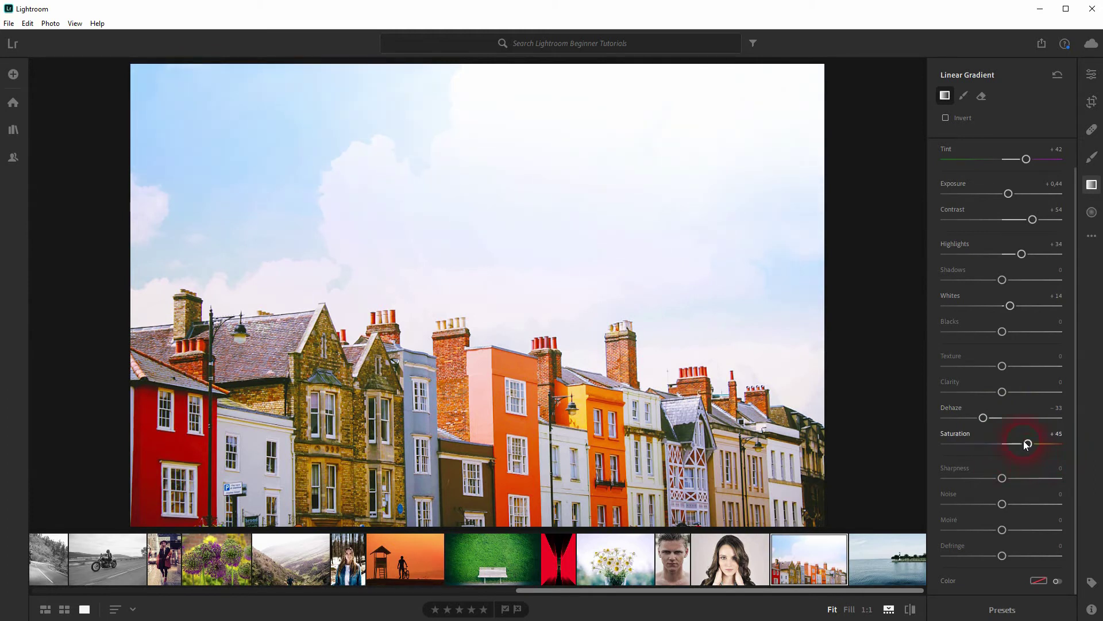
click(911, 610)
click(910, 610)
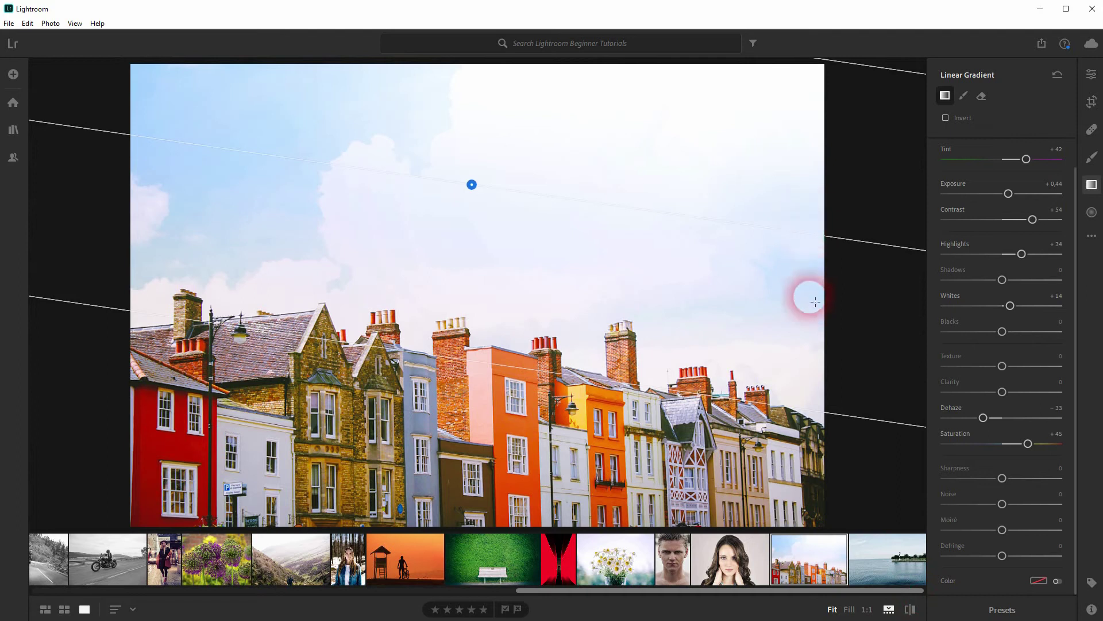
mouse_move(811, 346)
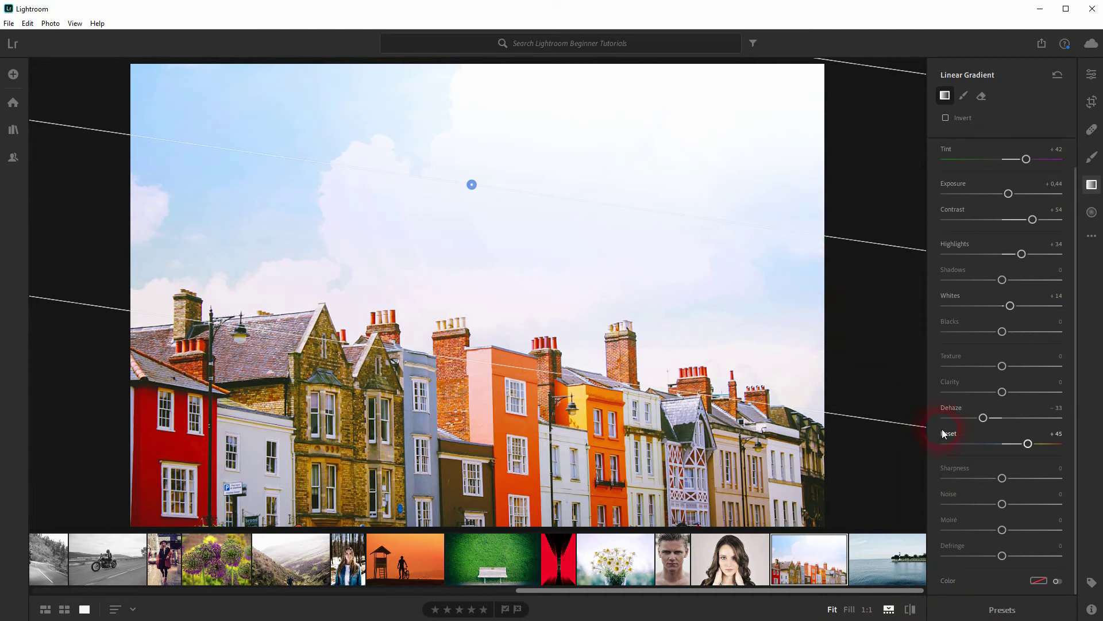
Select the lighthouse seascape in the filmstrip and show the general Edit adjustments.
click(885, 568)
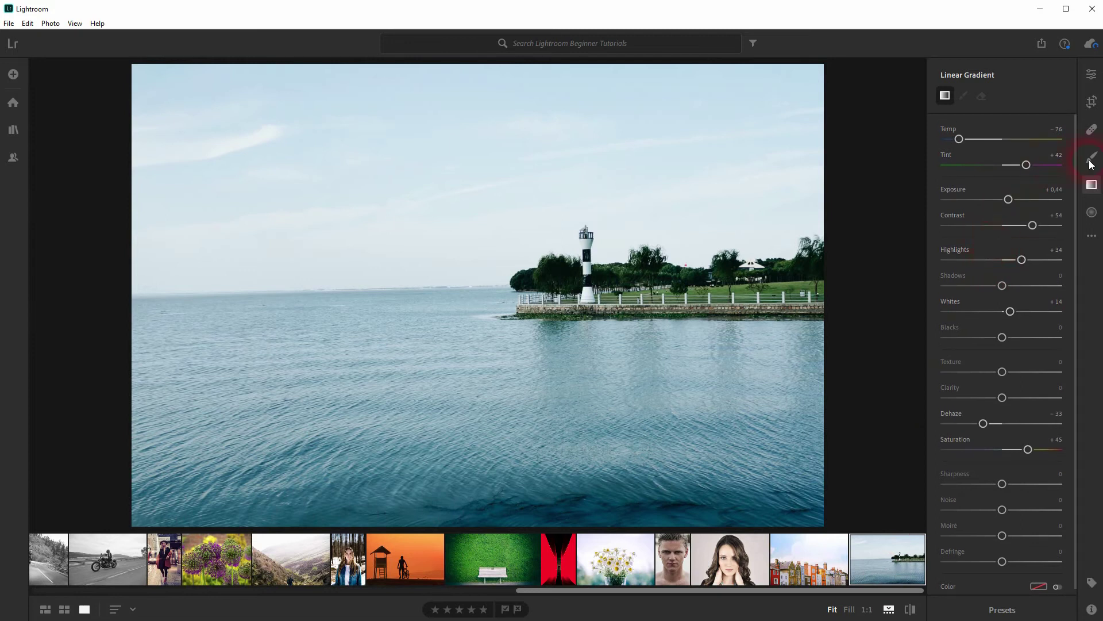
click(1092, 75)
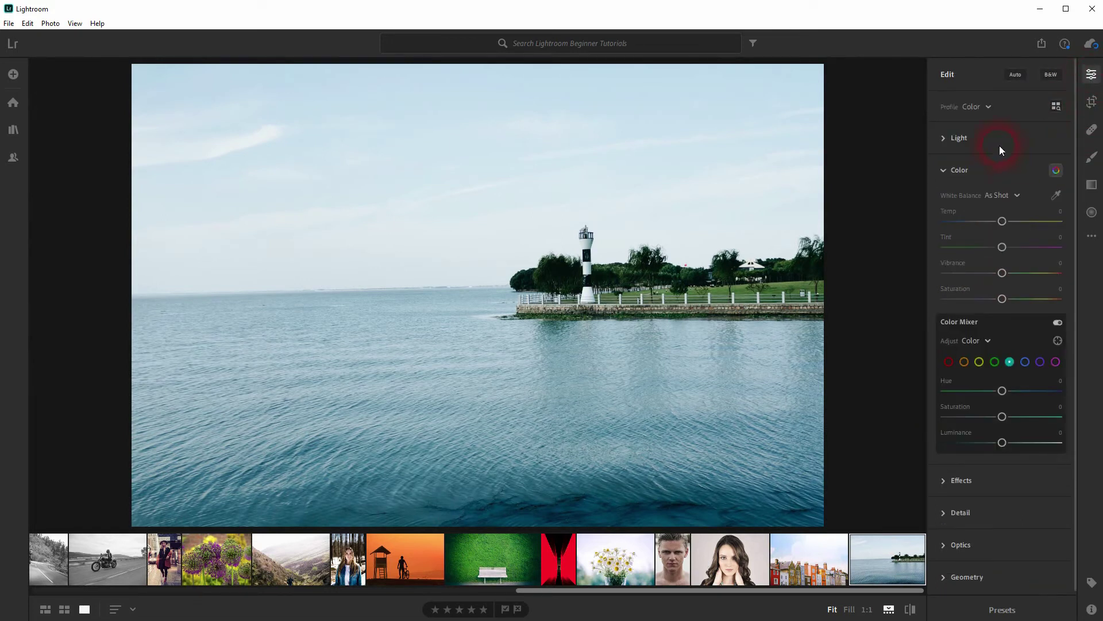
Auto-tone the seascape, then set Exposure -0.20, Contrast +36, Highlights -18, Shadows +64, Whites +20, Blacks -46.
click(967, 138)
click(1015, 75)
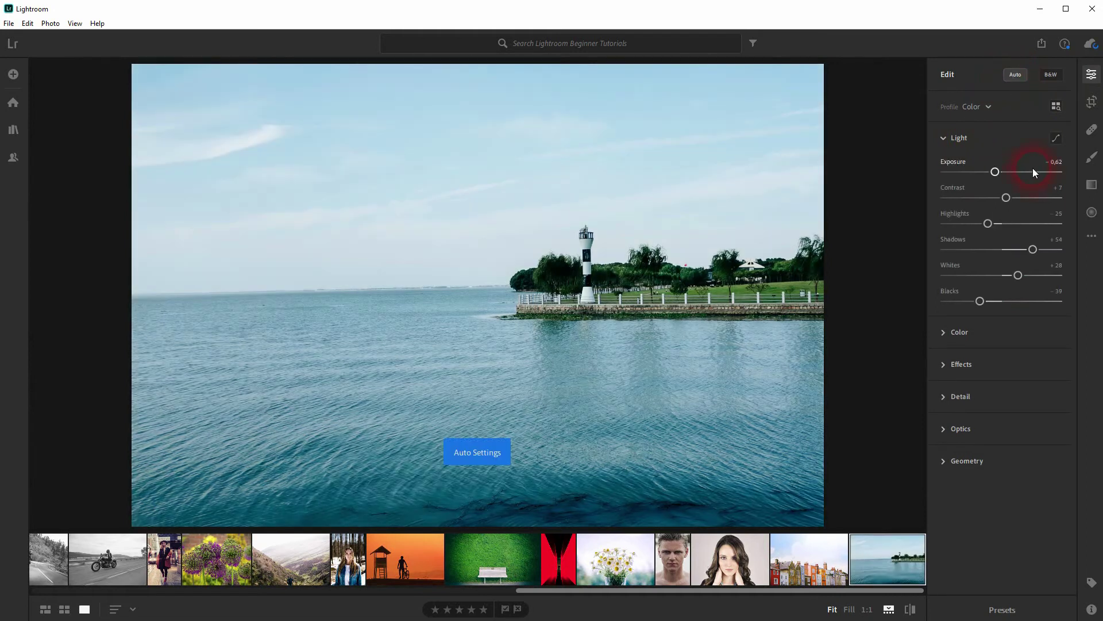
click(911, 610)
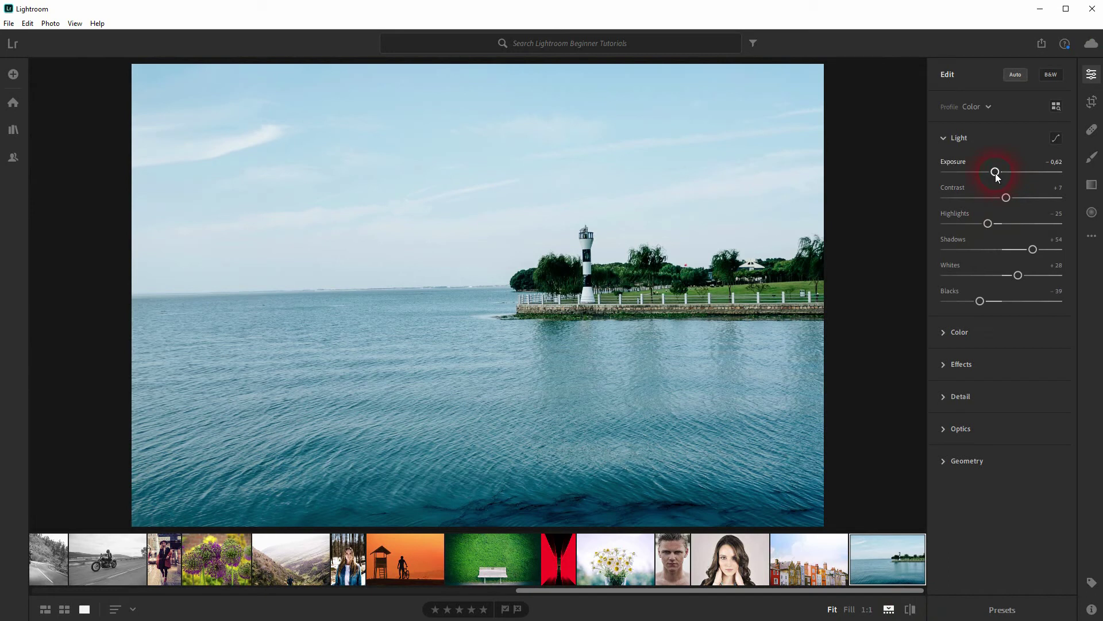
drag(996, 173, 1023, 199)
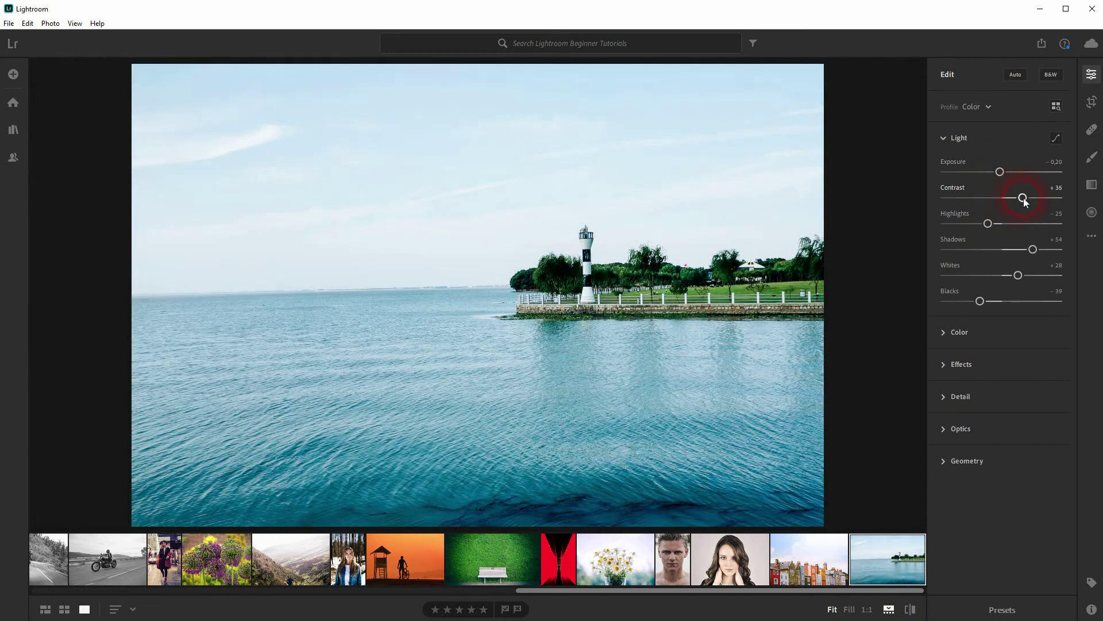
click(989, 223)
mouse_move(1033, 250)
mouse_down()
mouse_move(1024, 275)
mouse_move(985, 301)
mouse_up()
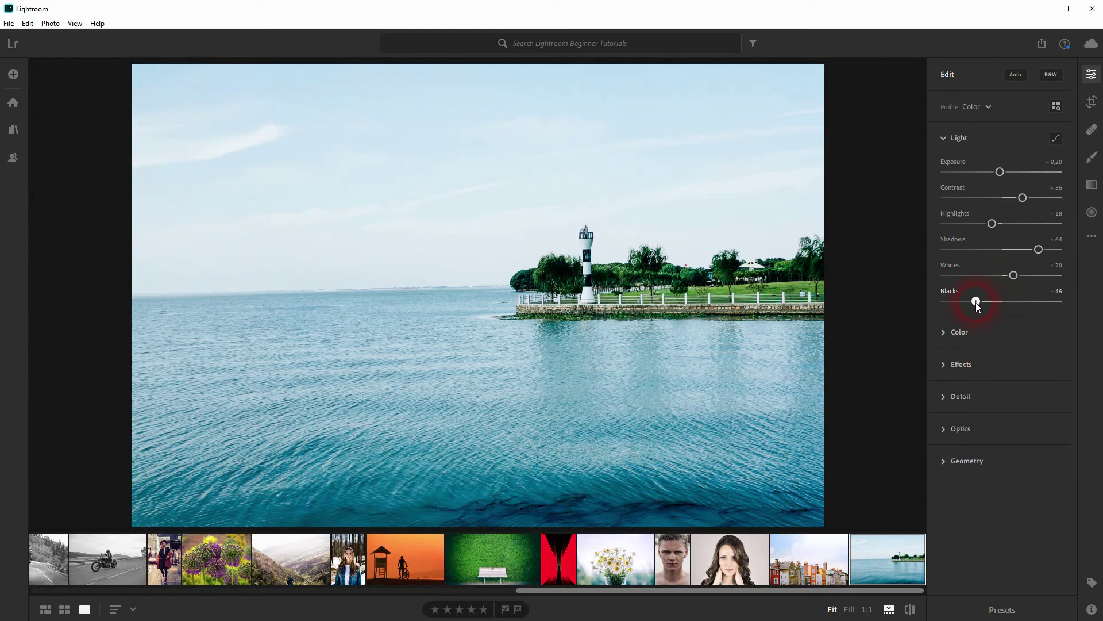
In the Color panel, set the seascape's Vibrance +23 and Saturation +10, keeping Temp and Tint at zero.
click(960, 333)
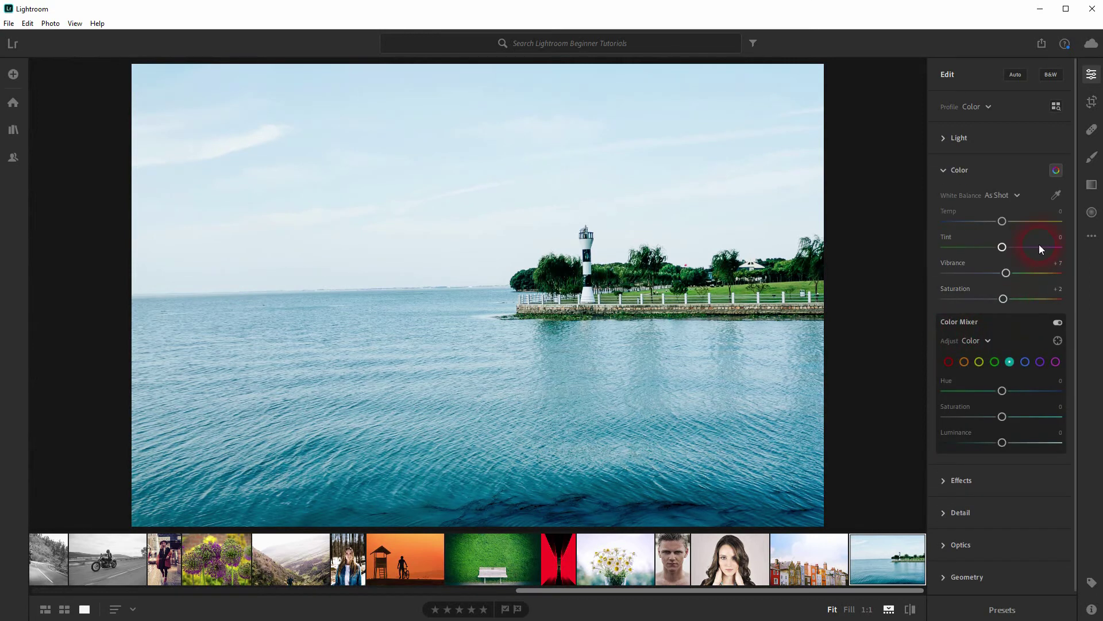
click(1058, 171)
click(1056, 172)
mouse_move(1002, 221)
mouse_down()
mouse_move(944, 223)
mouse_move(1003, 222)
mouse_up()
click(953, 209)
mouse_move(1008, 274)
mouse_down()
mouse_move(1018, 276)
mouse_move(1009, 299)
mouse_up()
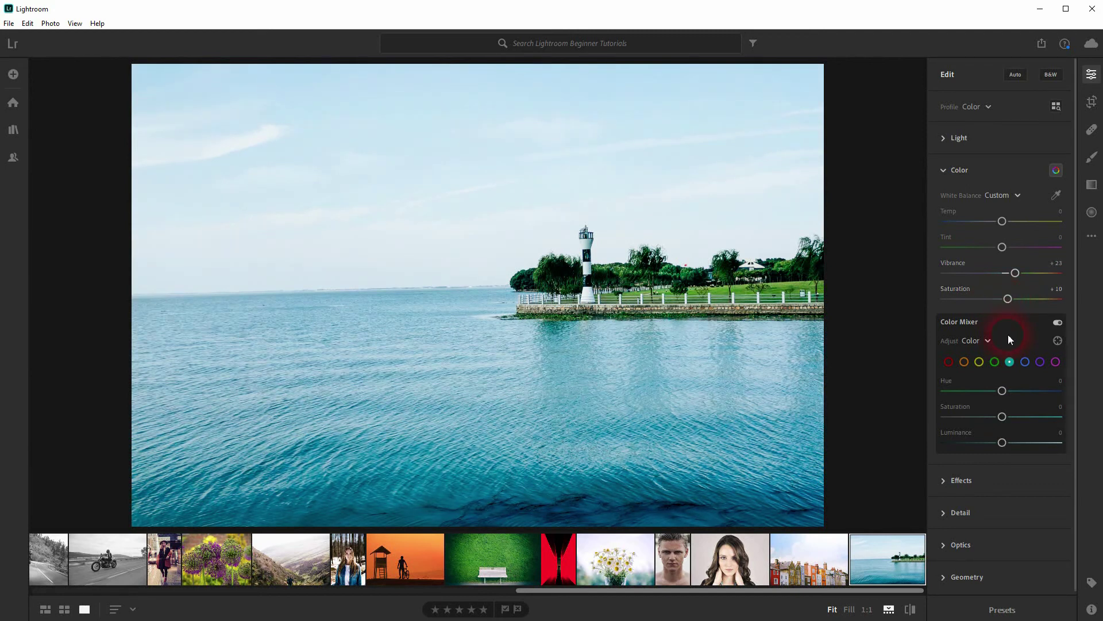
Darken the blue tones and set aqua to hue +37, saturation +13, luminance -40.
click(1025, 361)
mouse_move(1008, 433)
mouse_down()
mouse_move(968, 441)
mouse_move(1056, 444)
mouse_move(966, 443)
mouse_move(980, 447)
mouse_move(1014, 419)
mouse_move(996, 419)
mouse_move(1012, 421)
mouse_move(995, 395)
mouse_move(1012, 396)
mouse_up()
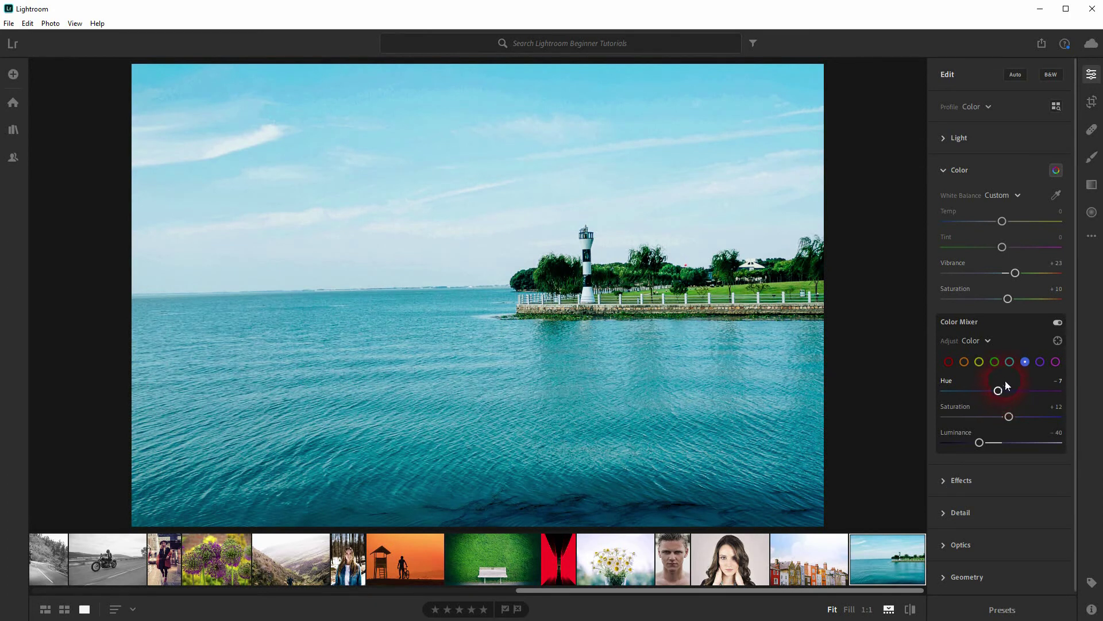
click(1010, 361)
mouse_move(1006, 446)
mouse_down()
mouse_move(979, 443)
mouse_move(1009, 417)
mouse_move(995, 393)
mouse_up()
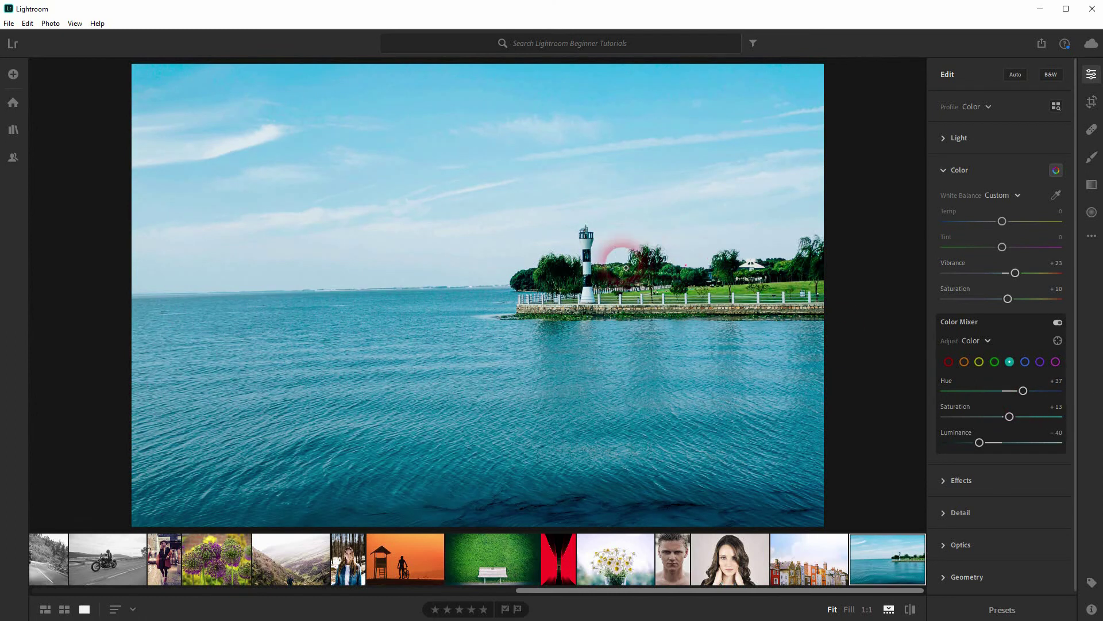
Set the green channel to hue +37, saturation -28 and luminance -16.
click(994, 362)
click(1002, 417)
drag(1005, 420, 995, 422)
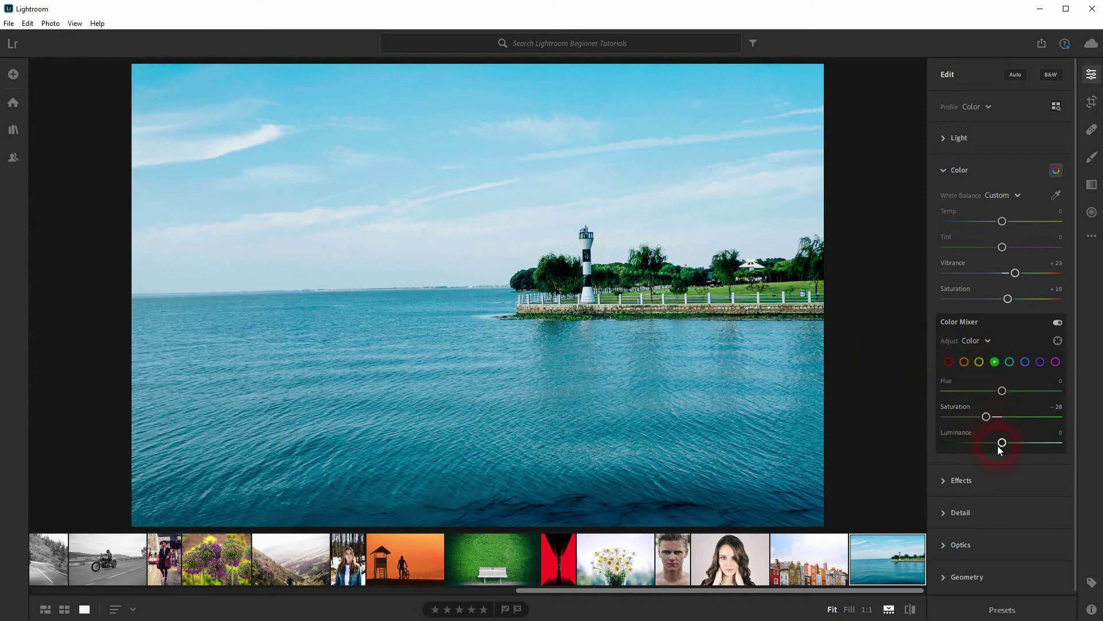
drag(1001, 444, 995, 446)
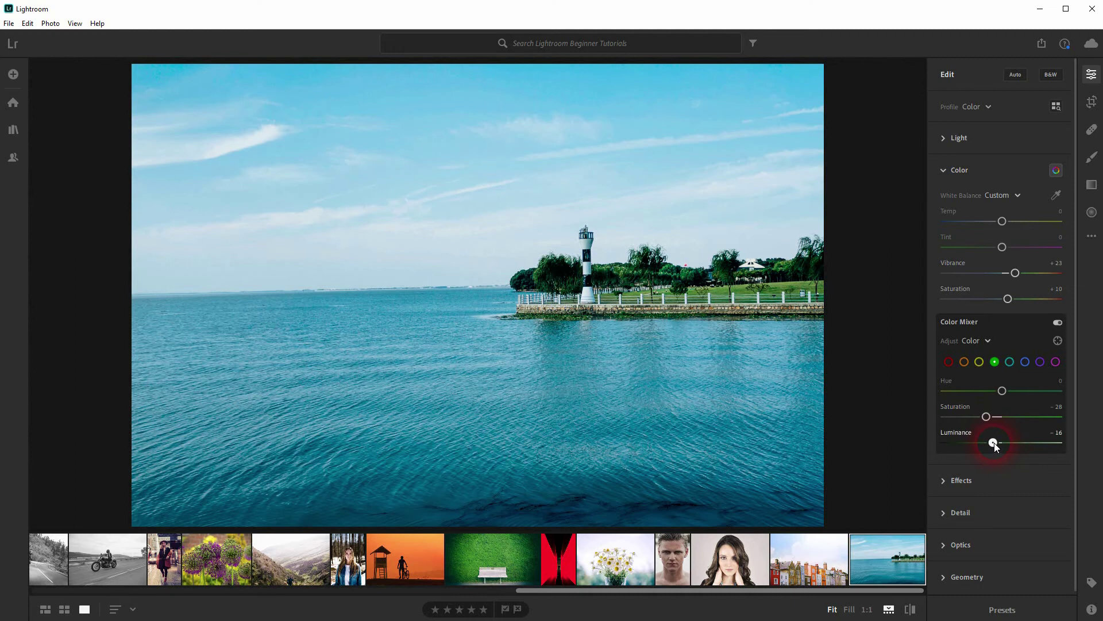
drag(1003, 392, 1023, 398)
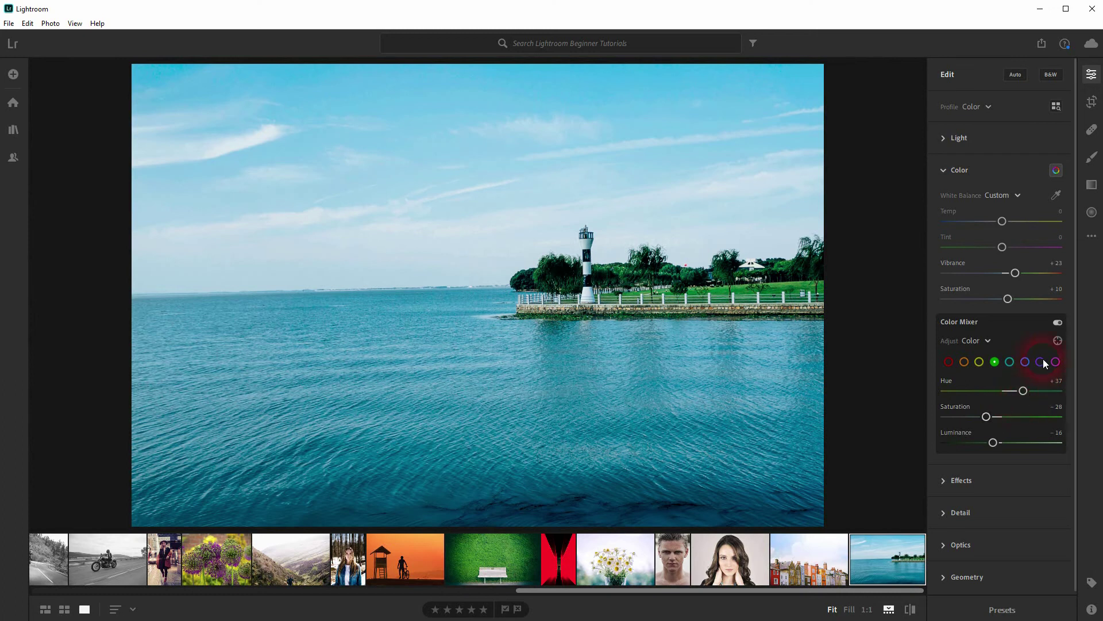
Zero the linear gradient's temperature, tint, exposure, contrast, highlights, whites, dehaze and saturation.
click(1092, 186)
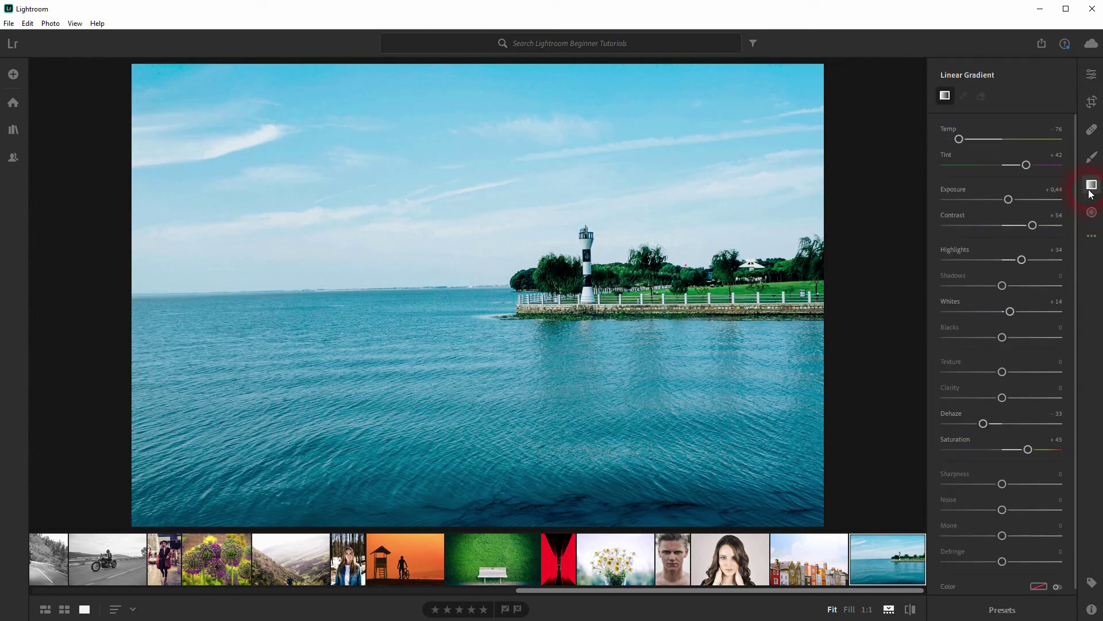
double_click(953, 130)
double_click(946, 155)
double_click(952, 188)
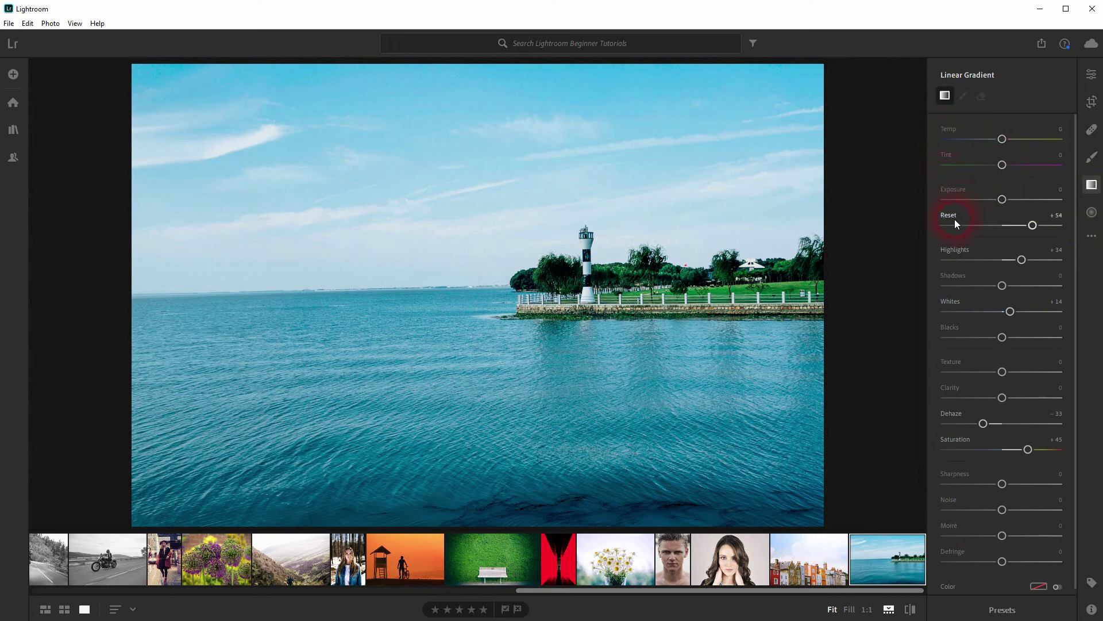
double_click(954, 220)
double_click(951, 254)
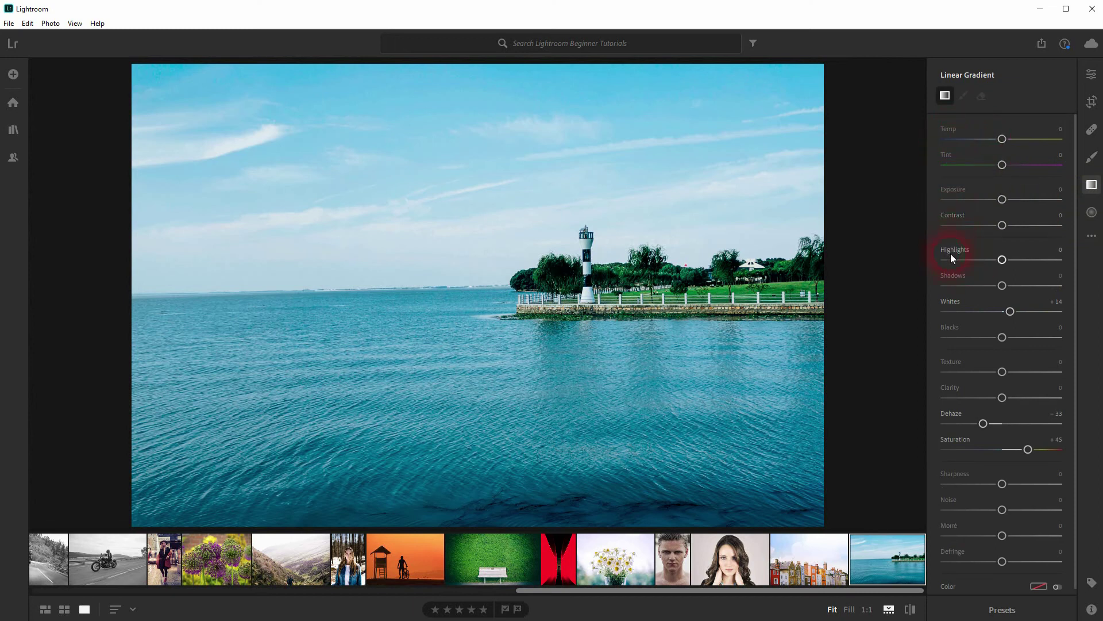
double_click(950, 305)
double_click(950, 416)
double_click(957, 439)
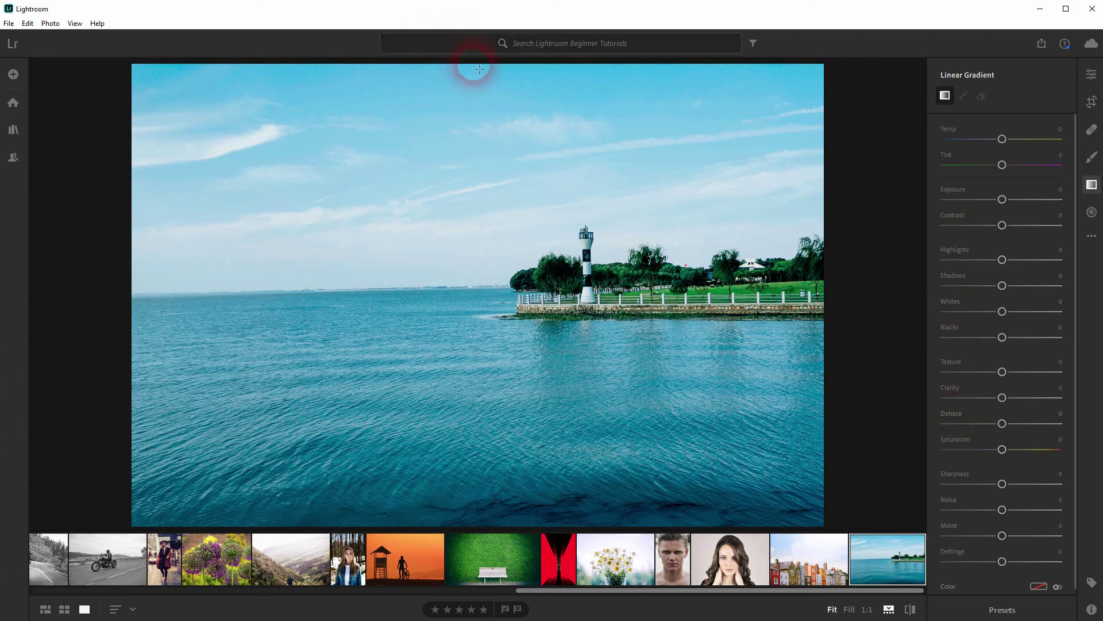
Draw a sky-to-horizon gradient with temperature -27, exposure +0.24, whites +20 and dehaze -25.
drag(480, 68, 485, 290)
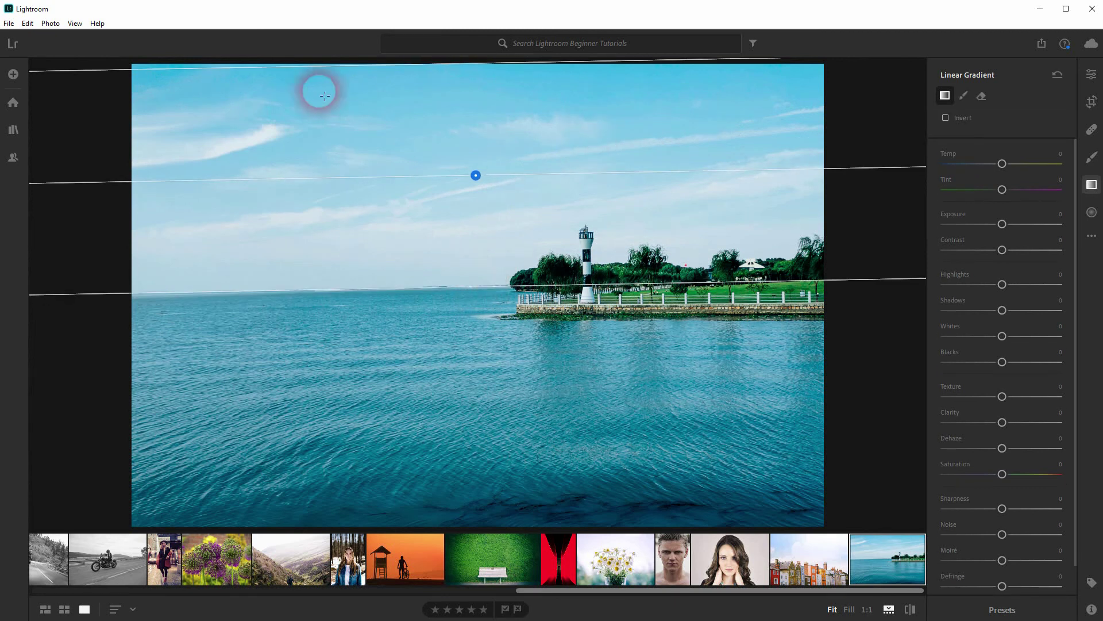
drag(247, 69, 251, 66)
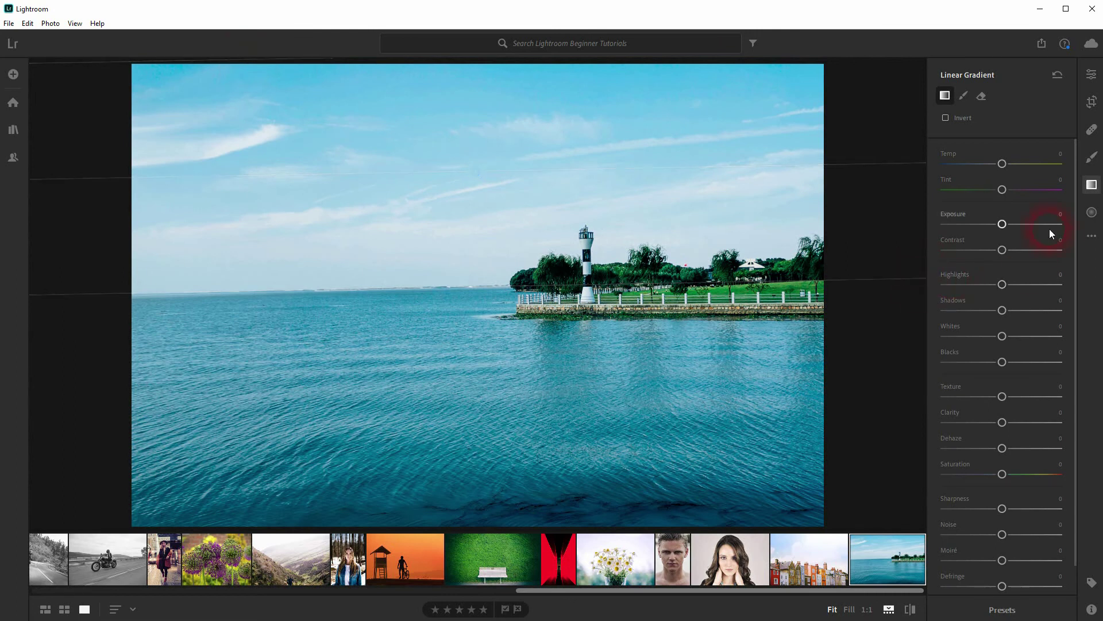
drag(1002, 163, 985, 166)
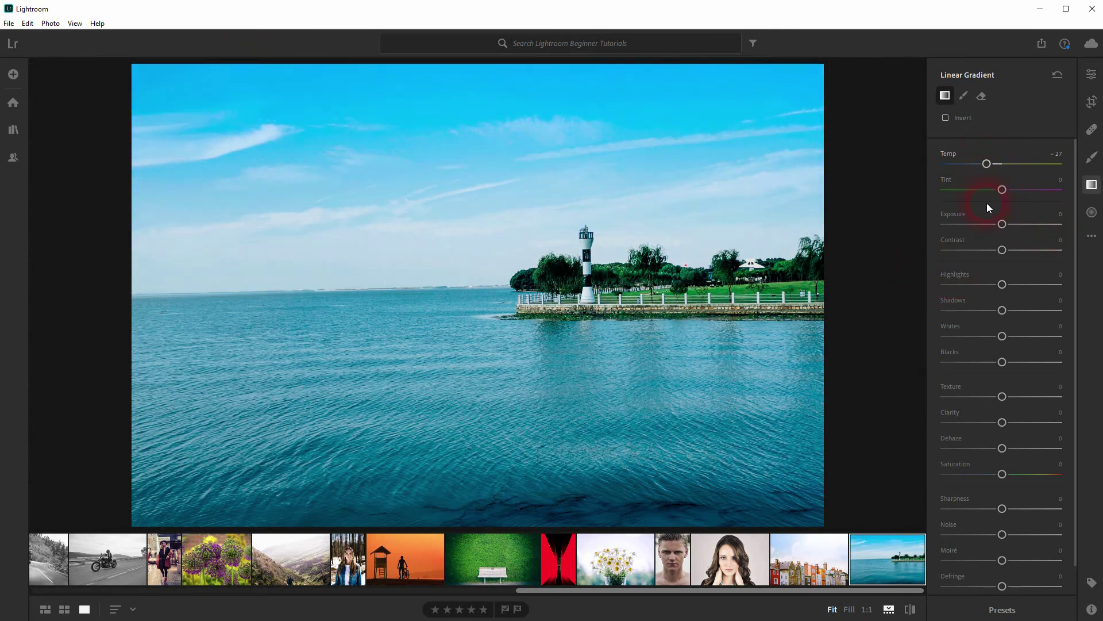
mouse_move(1003, 225)
mouse_down()
mouse_move(1025, 252)
mouse_move(966, 259)
mouse_move(1051, 253)
mouse_move(999, 254)
mouse_move(1019, 255)
mouse_move(1011, 288)
mouse_move(997, 285)
mouse_move(1025, 284)
mouse_move(1016, 285)
mouse_up()
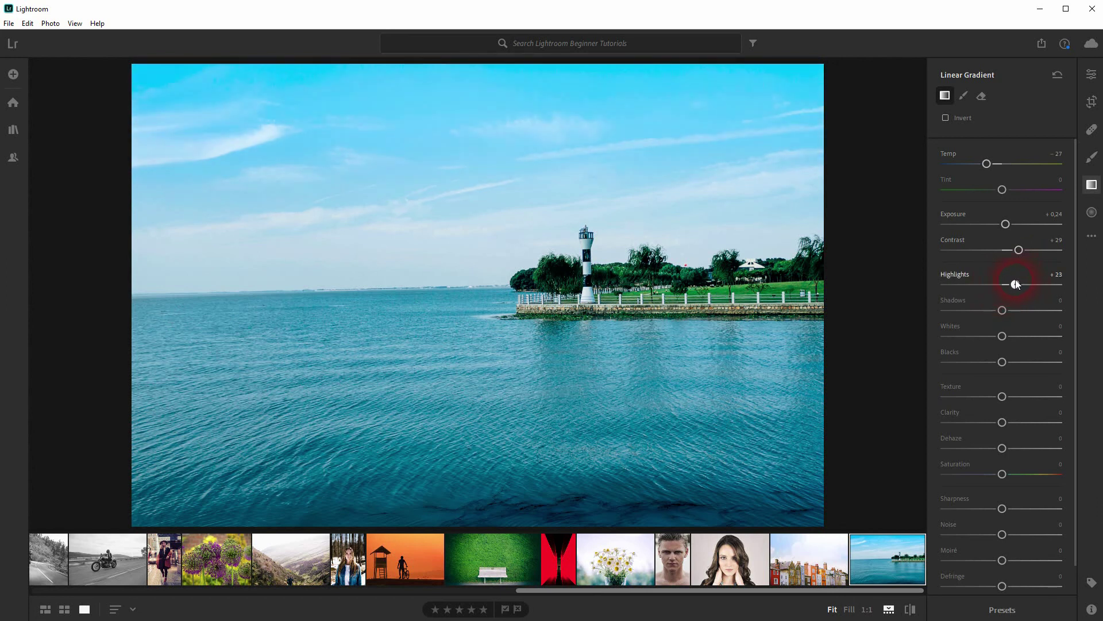
drag(1004, 336, 1011, 337)
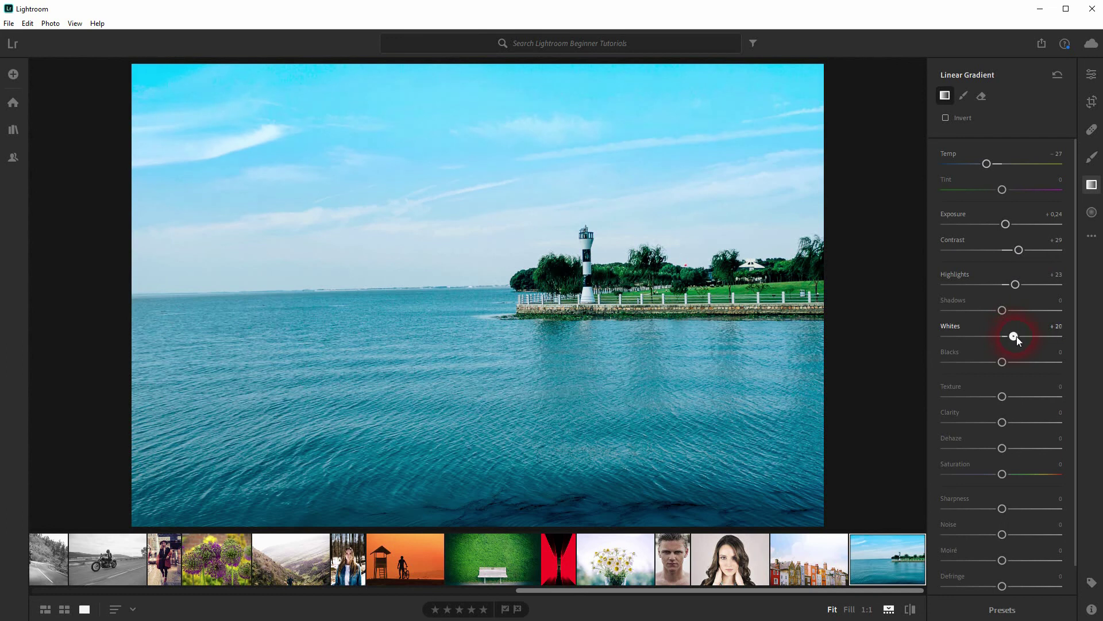
scroll(1016, 336, down, 1)
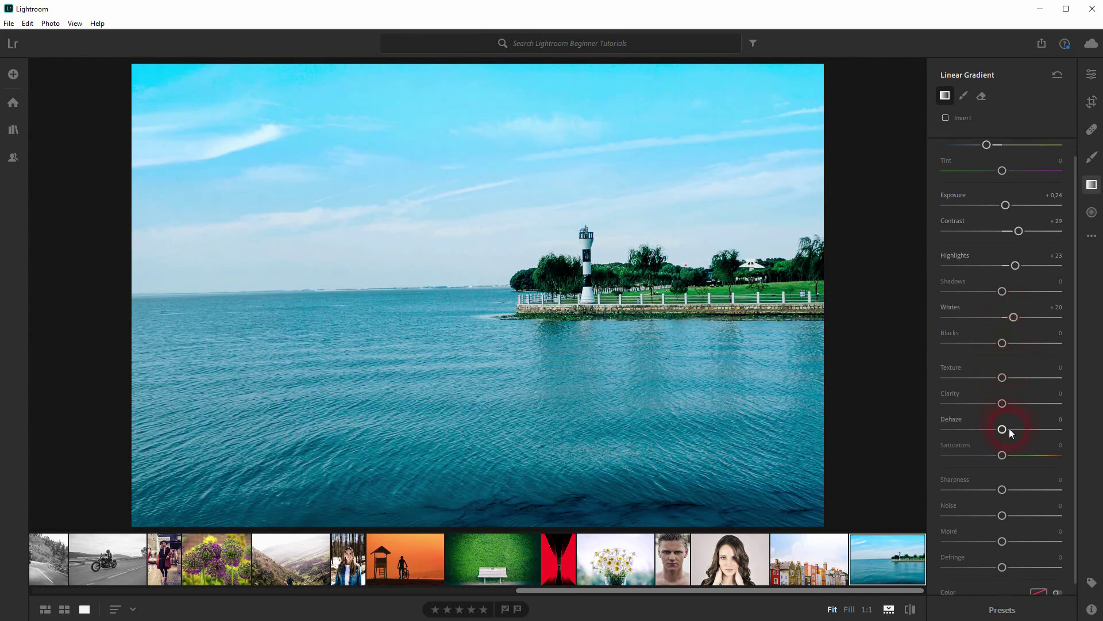
mouse_move(1009, 428)
mouse_down()
mouse_move(966, 435)
mouse_move(988, 436)
mouse_move(1003, 455)
mouse_move(1034, 455)
mouse_move(968, 456)
mouse_move(1027, 457)
mouse_up()
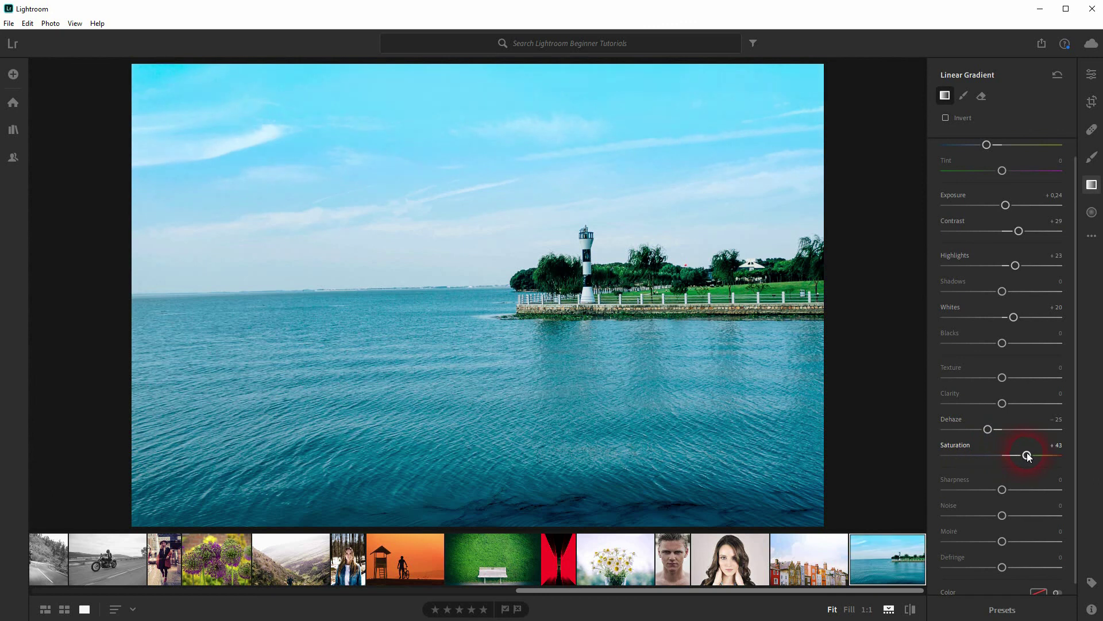
click(912, 609)
click(913, 609)
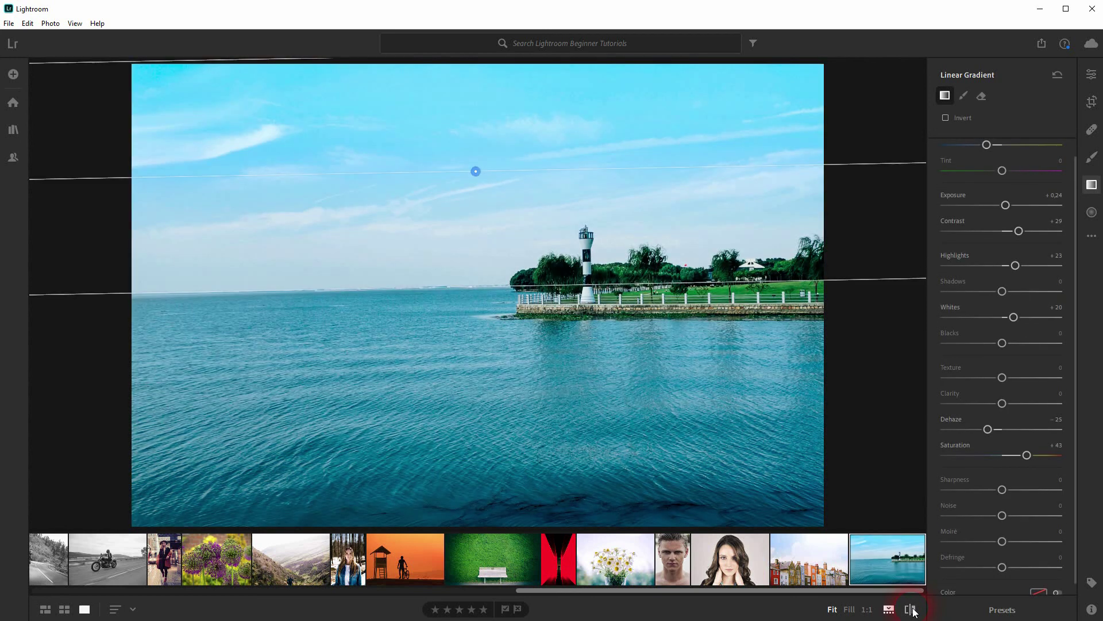
click(1003, 490)
click(948, 369)
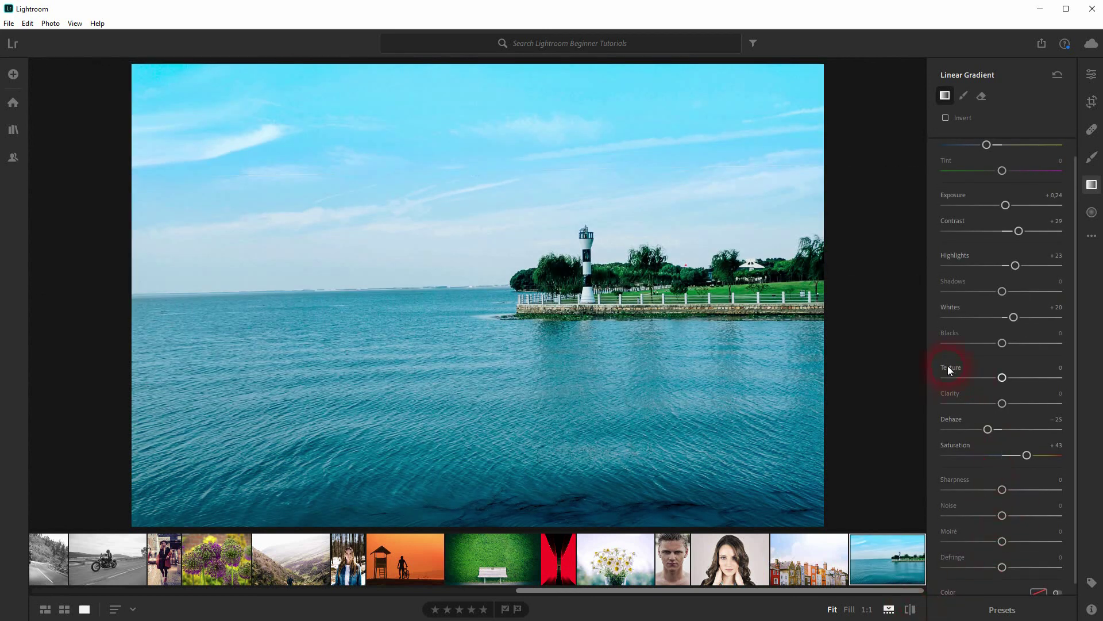